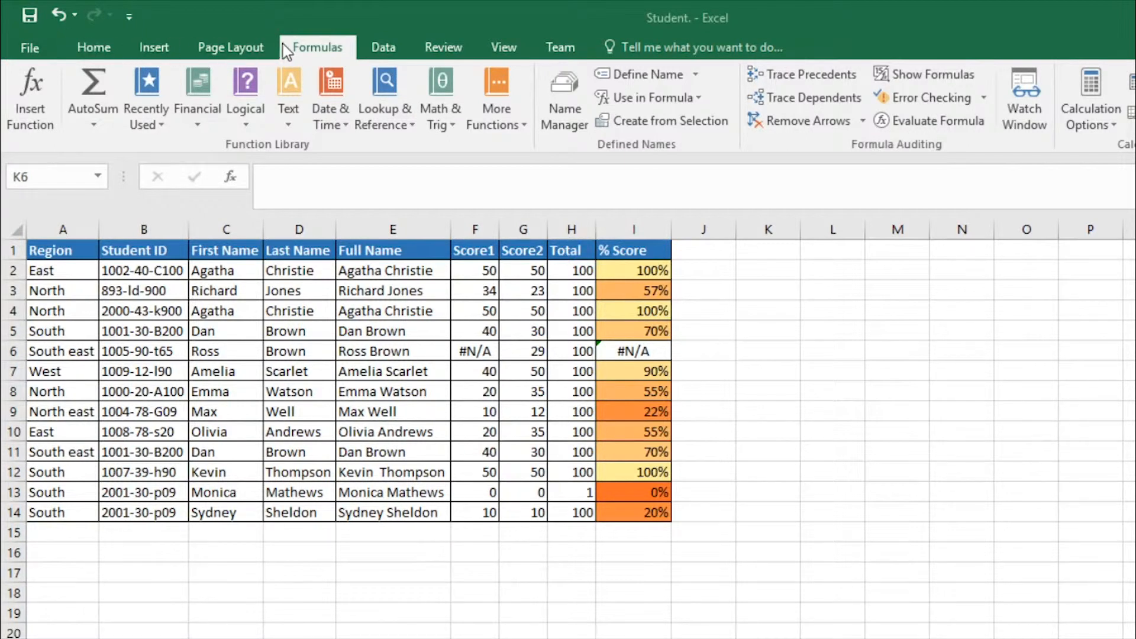
Step: Look up the description of the CELL function among Excel's information functions
{"action": "left_click", "coordinate": [312, 45]}
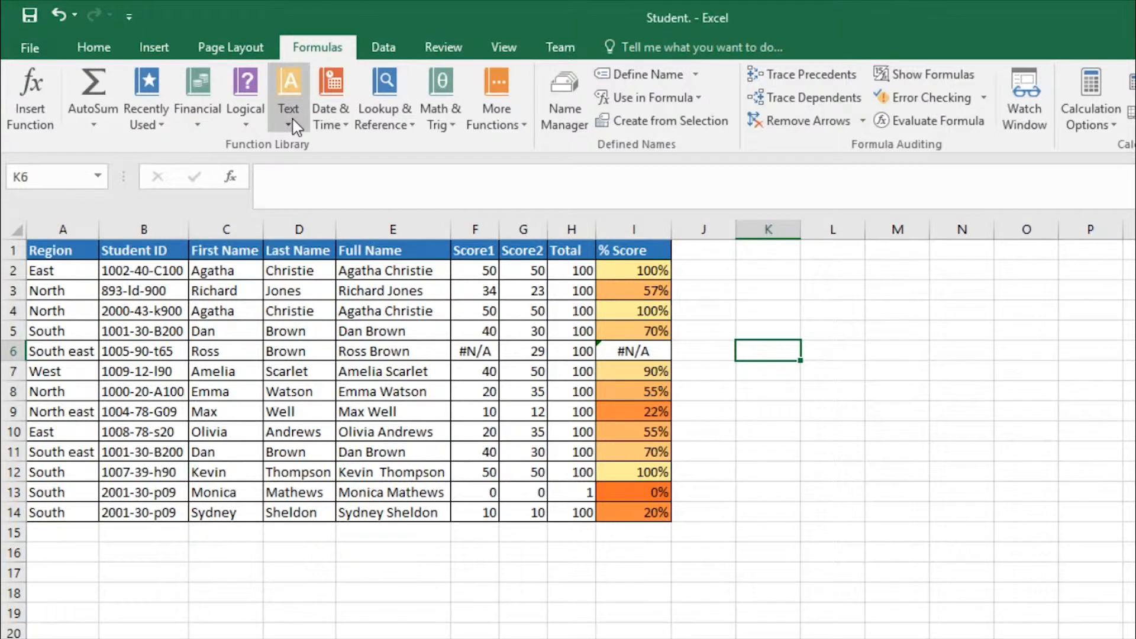
{"action": "left_click", "coordinate": [503, 126]}
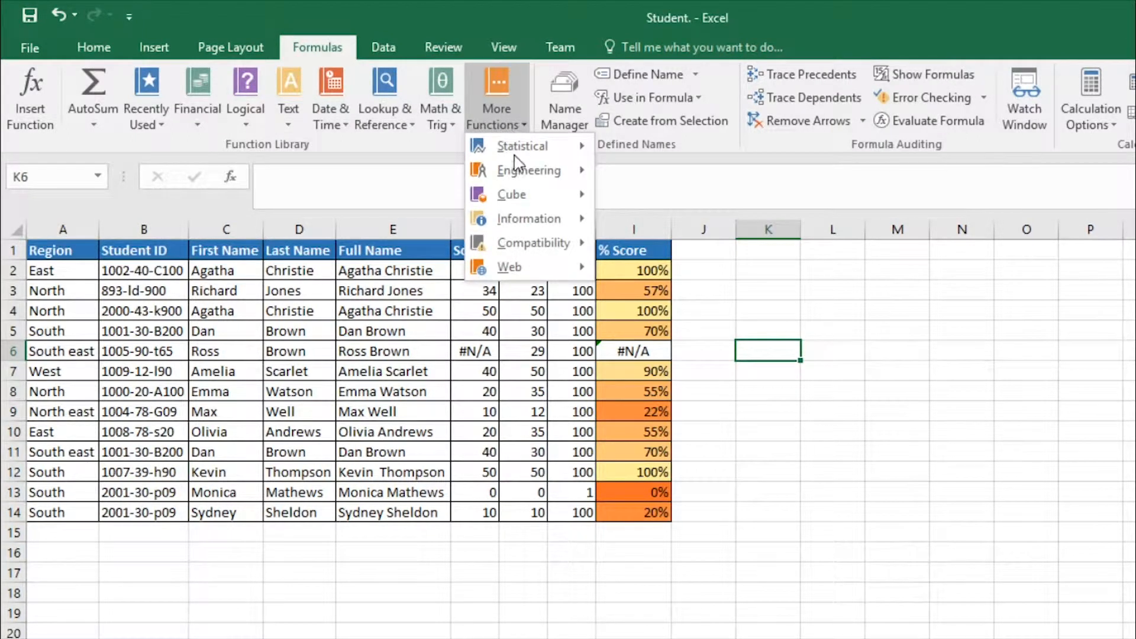
{"action": "mouse_move", "coordinate": [527, 225]}
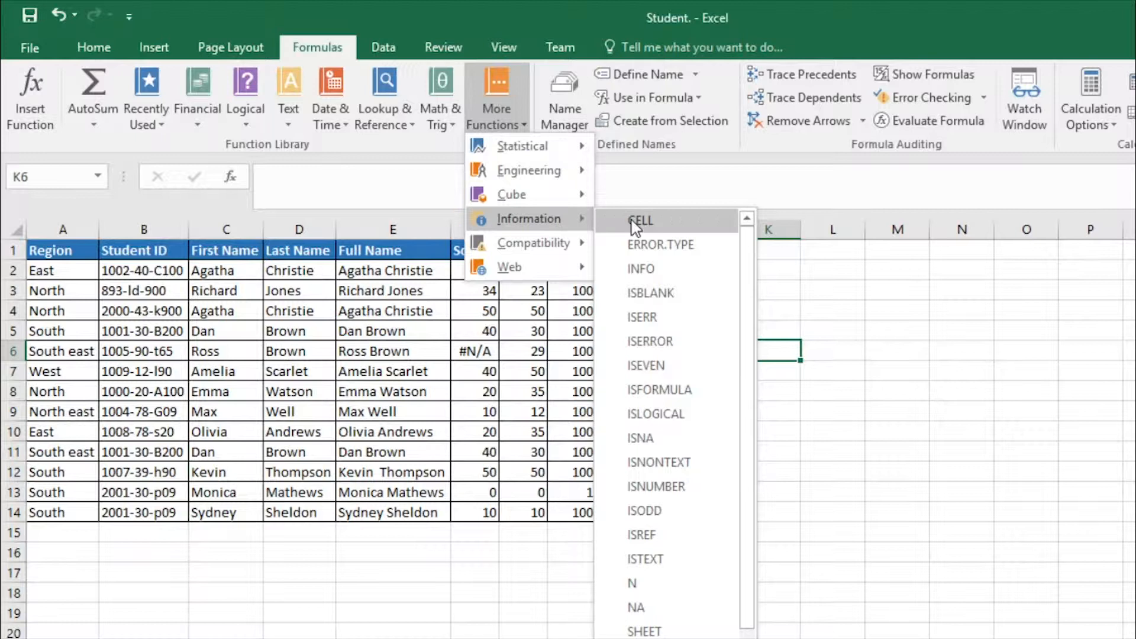
{"action": "mouse_move", "coordinate": [749, 250]}
{"action": "left_mouse_down"}
{"action": "mouse_move", "coordinate": [748, 281]}
{"action": "mouse_move", "coordinate": [749, 253]}
{"action": "left_mouse_up"}
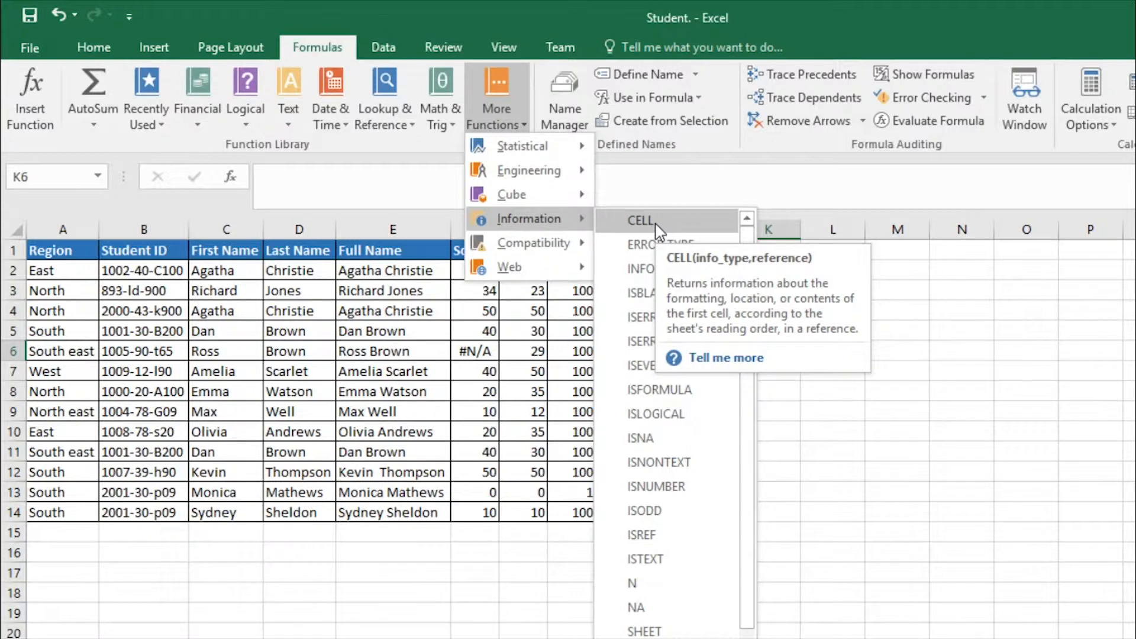
{"action": "key", "text": "Escape"}
{"action": "key", "text": "Escape"}
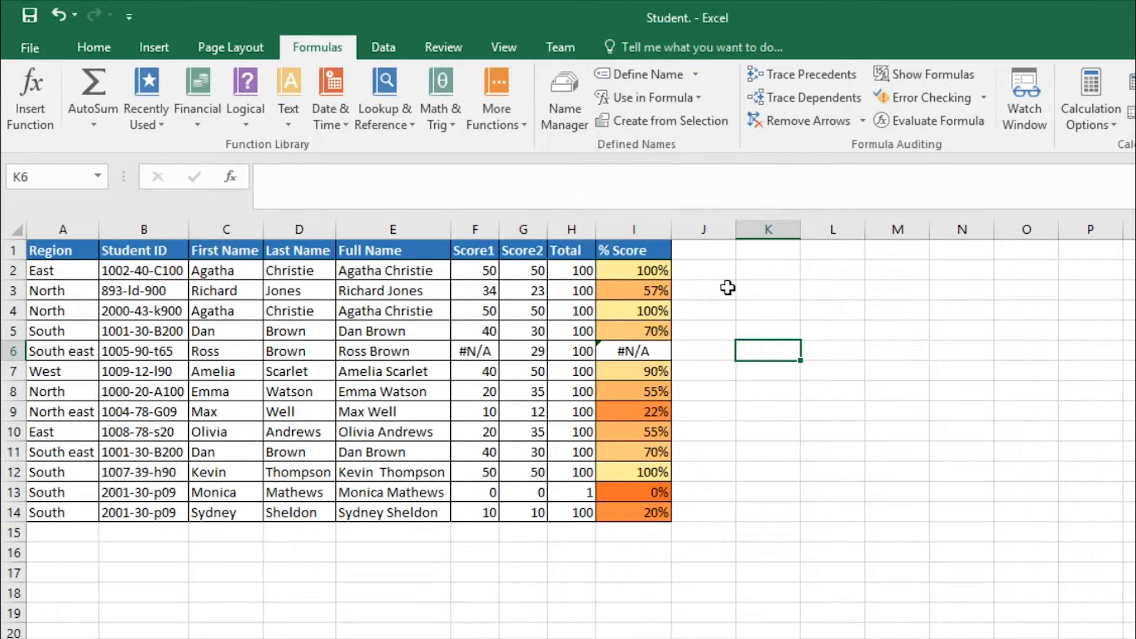
Step: Enter =CELL("address",I2) in cell J2 and compare its result with the reference of cell I2
{"action": "left_click", "coordinate": [723, 276]}
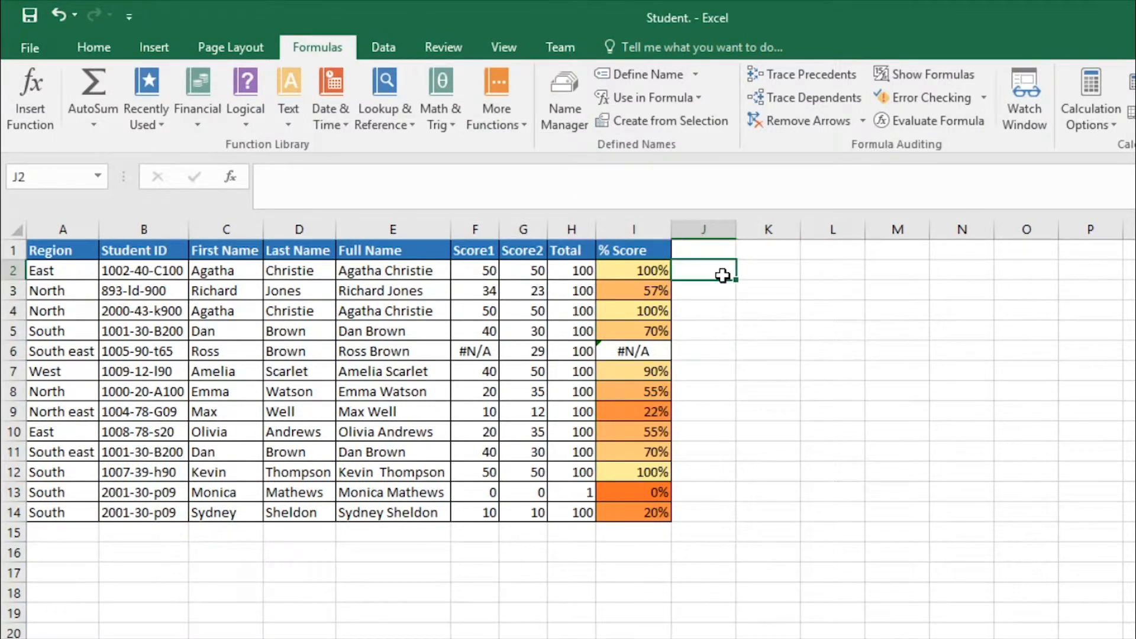
{"action": "type", "text": "=cel"}
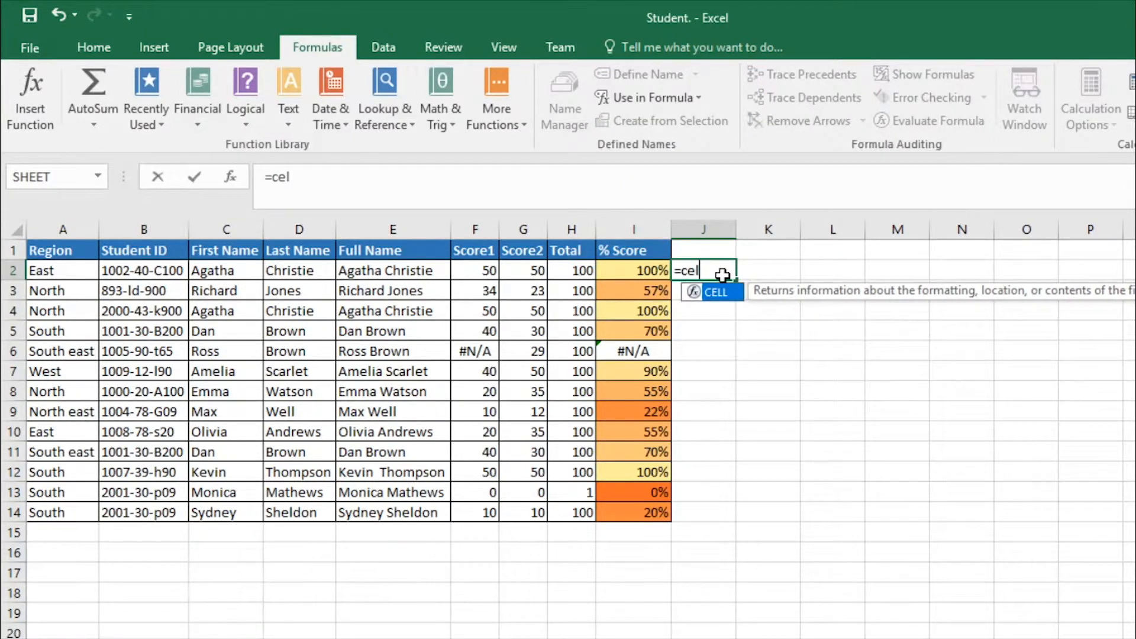
{"action": "key", "text": "Tab"}
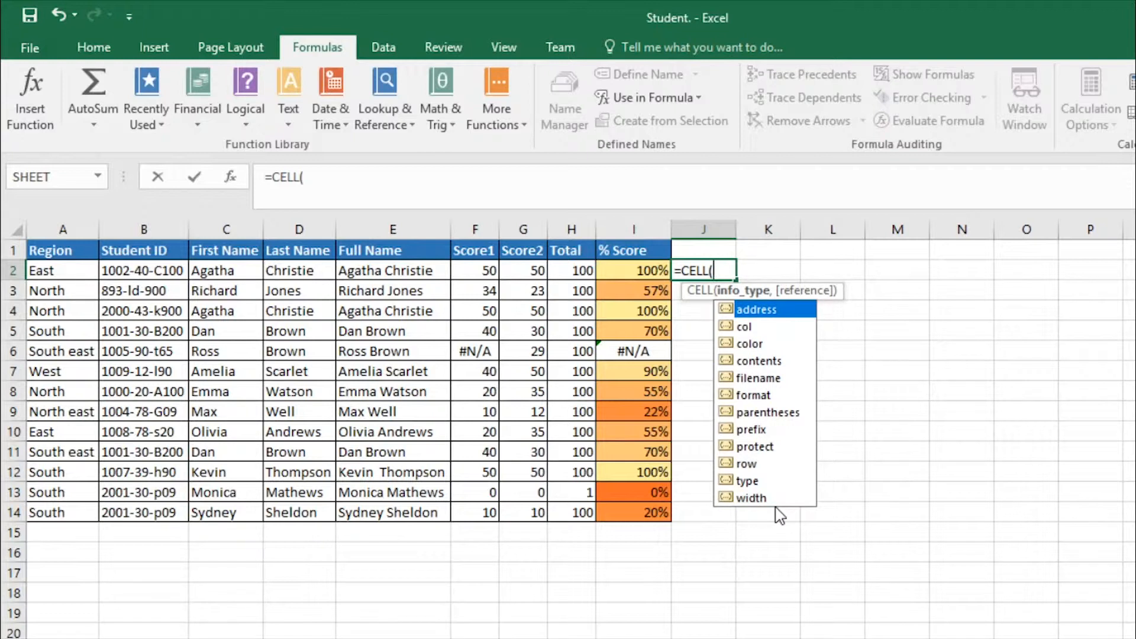
{"action": "double_click", "coordinate": [755, 310]}
{"action": "type", "text": ","}
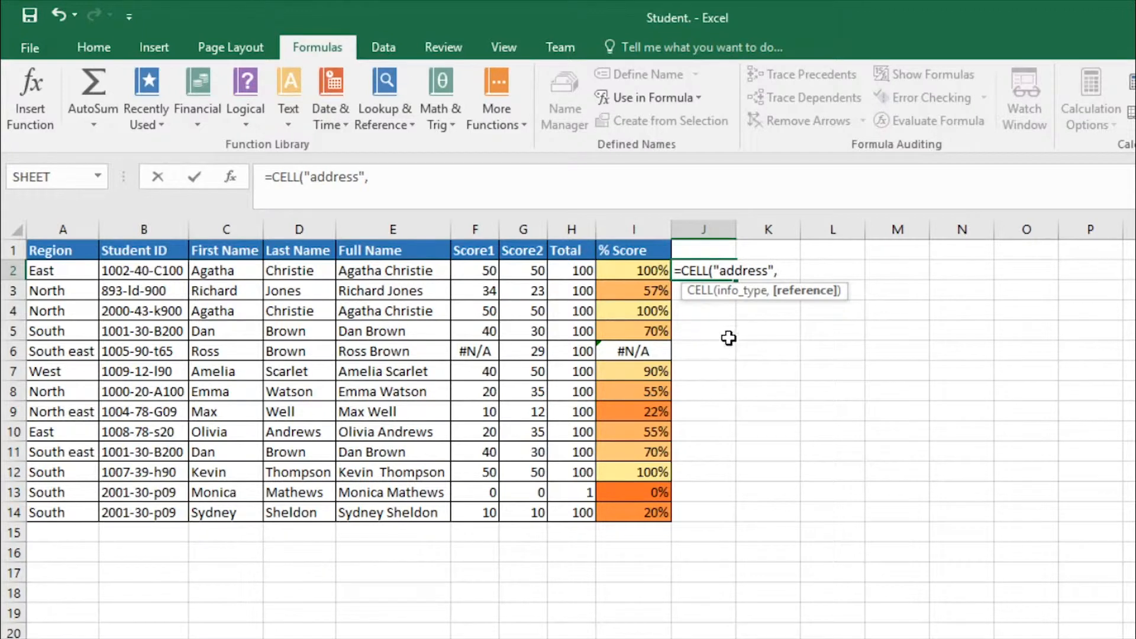
{"action": "left_click", "coordinate": [636, 271]}
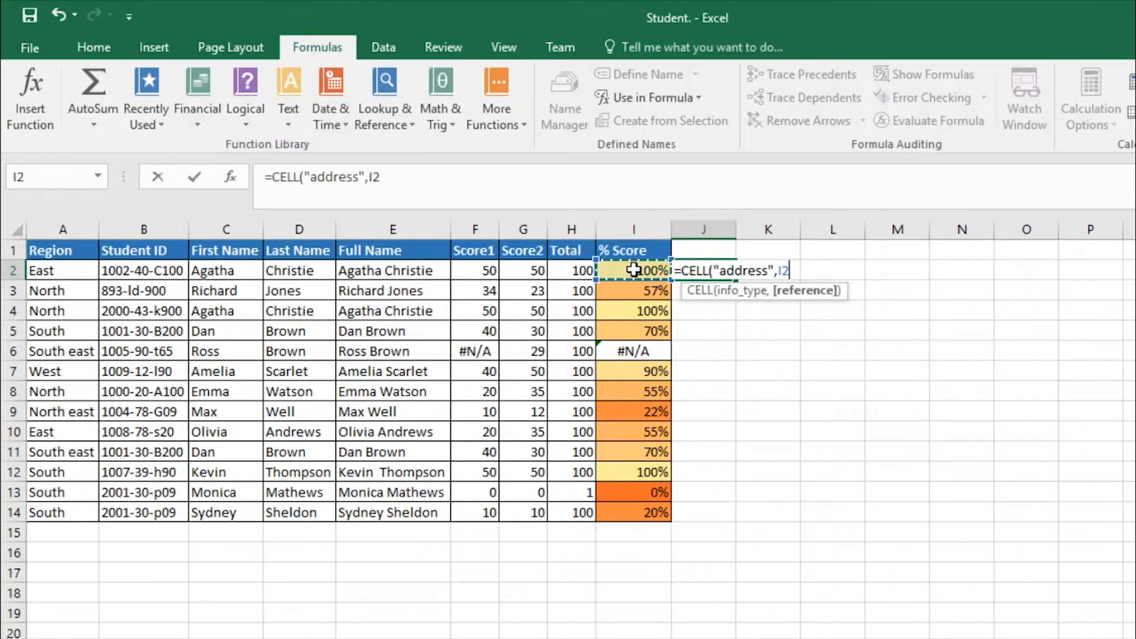
{"action": "type", "text": ")"}
{"action": "key", "text": "Return"}
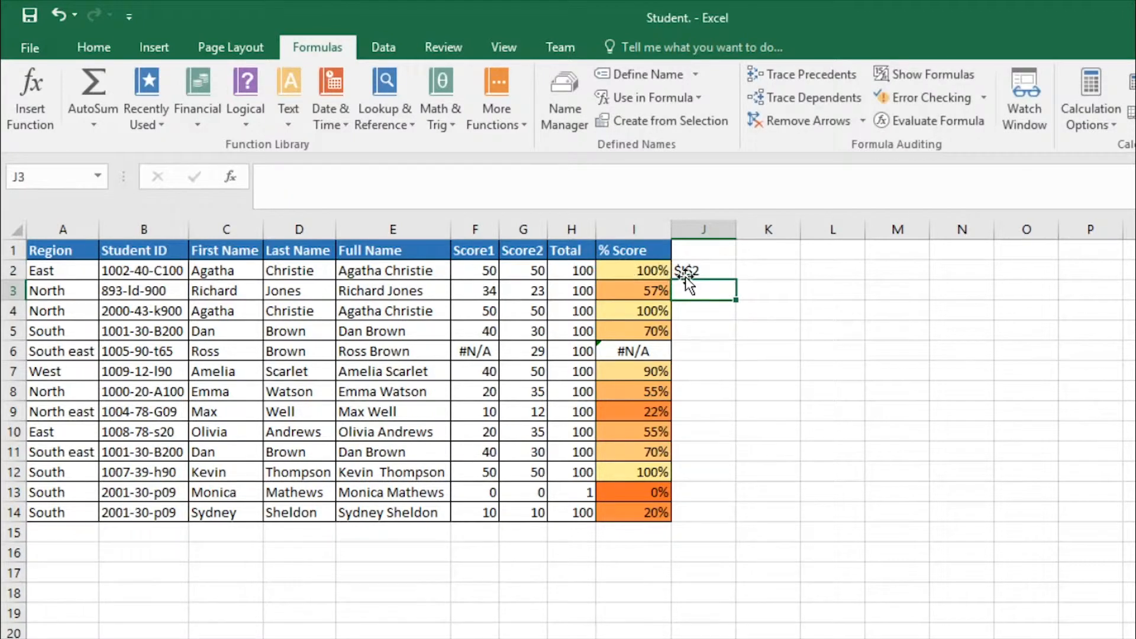
{"action": "left_click", "coordinate": [706, 268]}
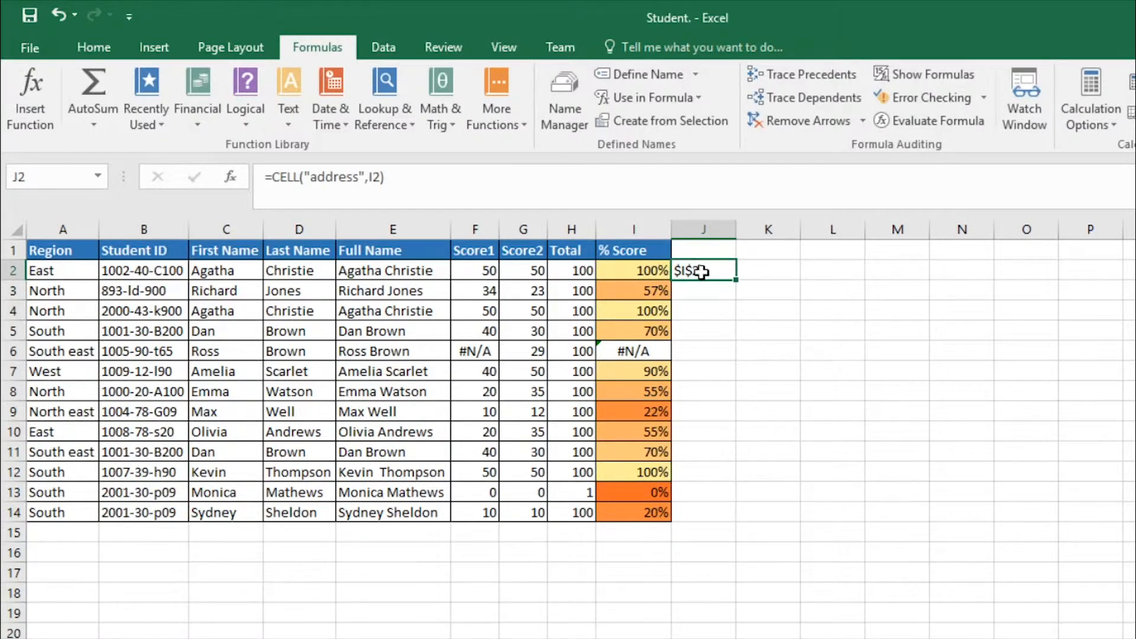
{"action": "left_click", "coordinate": [635, 267]}
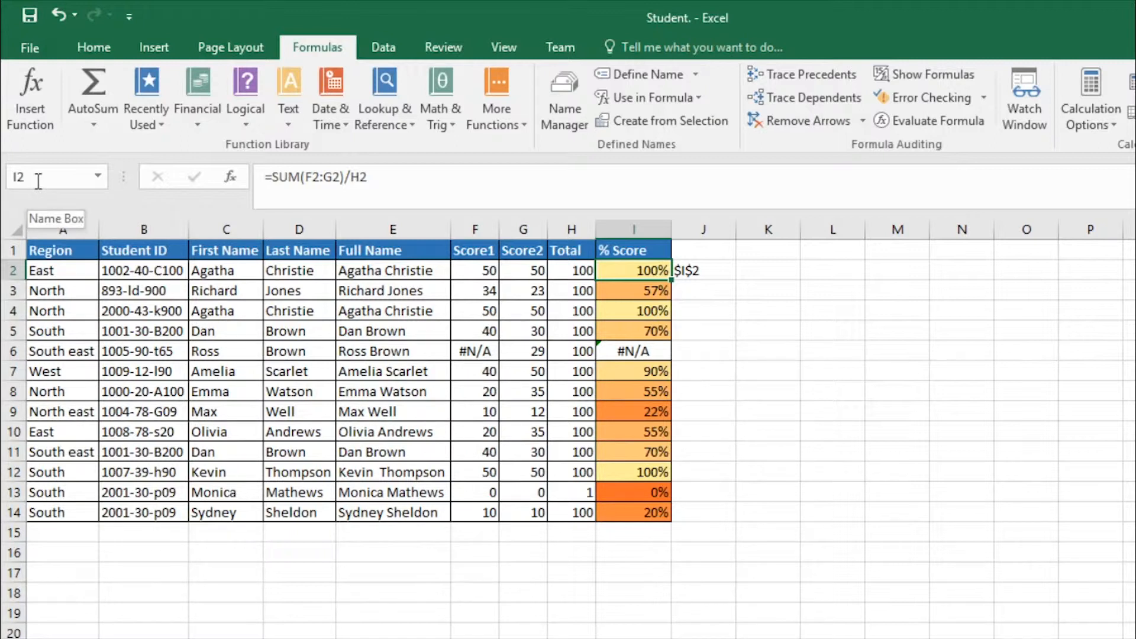
Step: Replace the formula in cell J2 with =CELL("row",H2) to return the row number of H2
{"action": "left_click", "coordinate": [704, 271]}
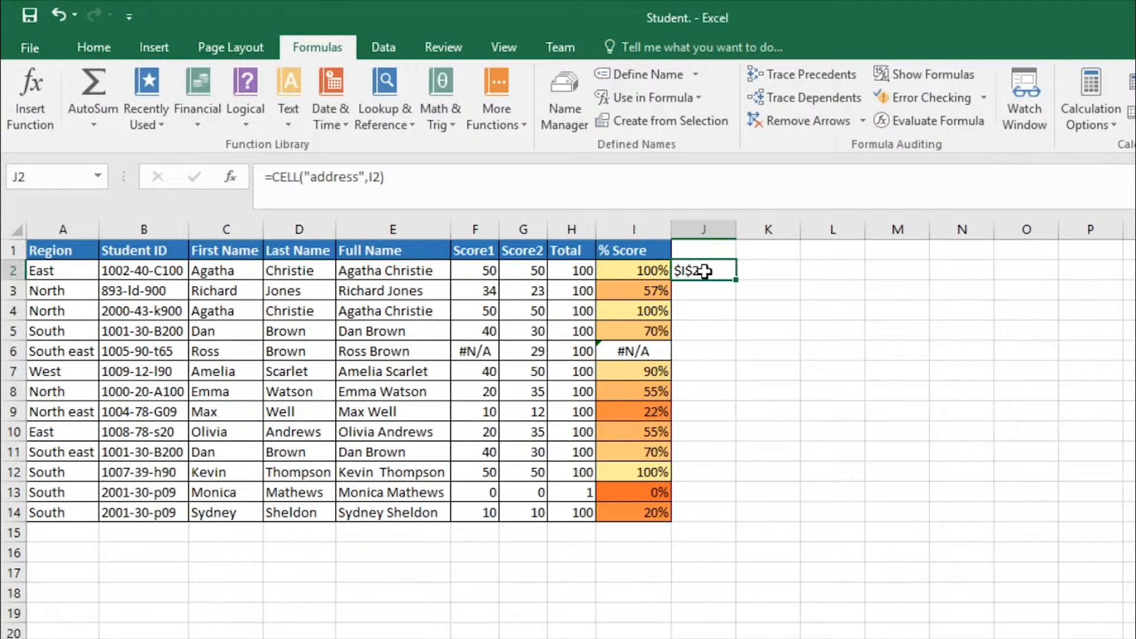
{"action": "type", "text": "=cel"}
{"action": "key", "text": "Tab"}
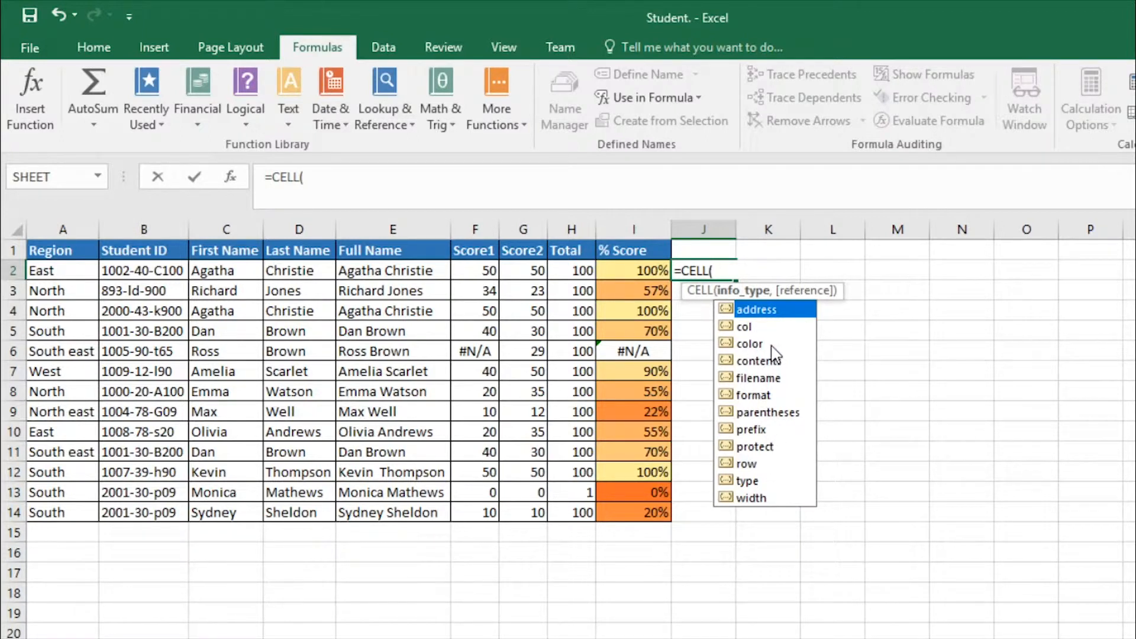
{"action": "double_click", "coordinate": [755, 465]}
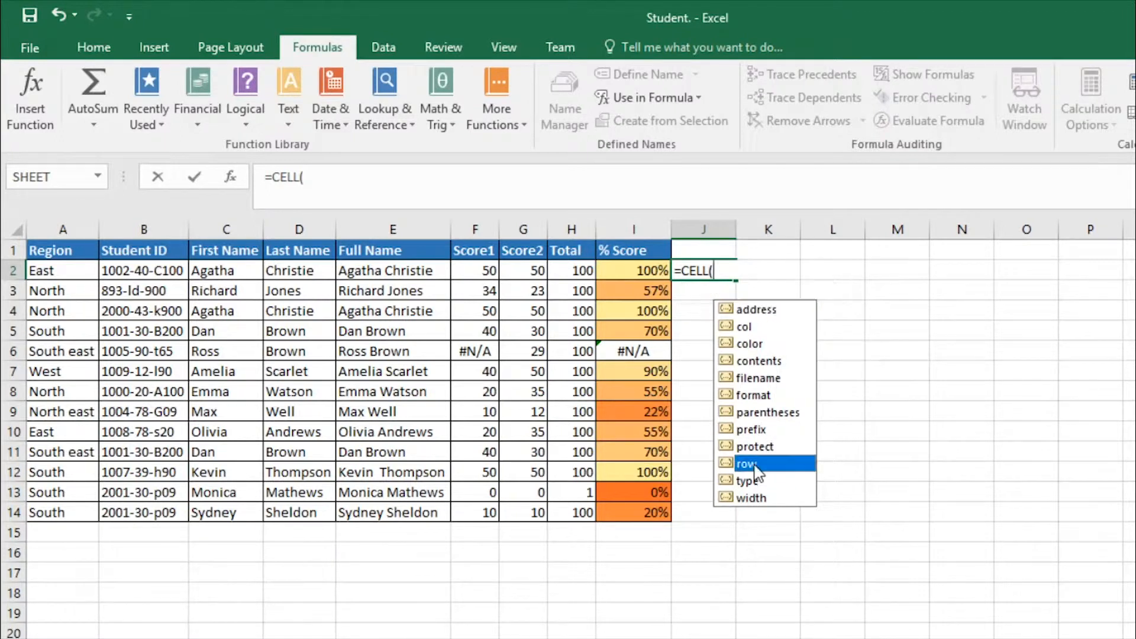
{"action": "left_click", "coordinate": [753, 467]}
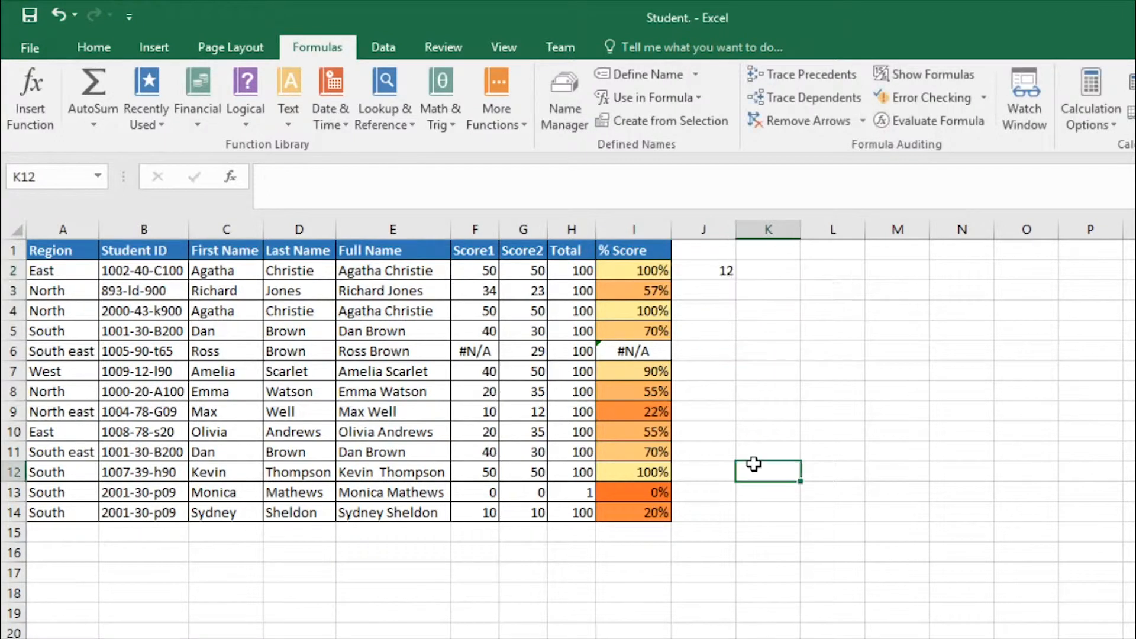
{"action": "left_click", "coordinate": [713, 273]}
{"action": "left_click", "coordinate": [420, 194]}
{"action": "key", "text": "BackSpace"}
{"action": "type", "text": ","}
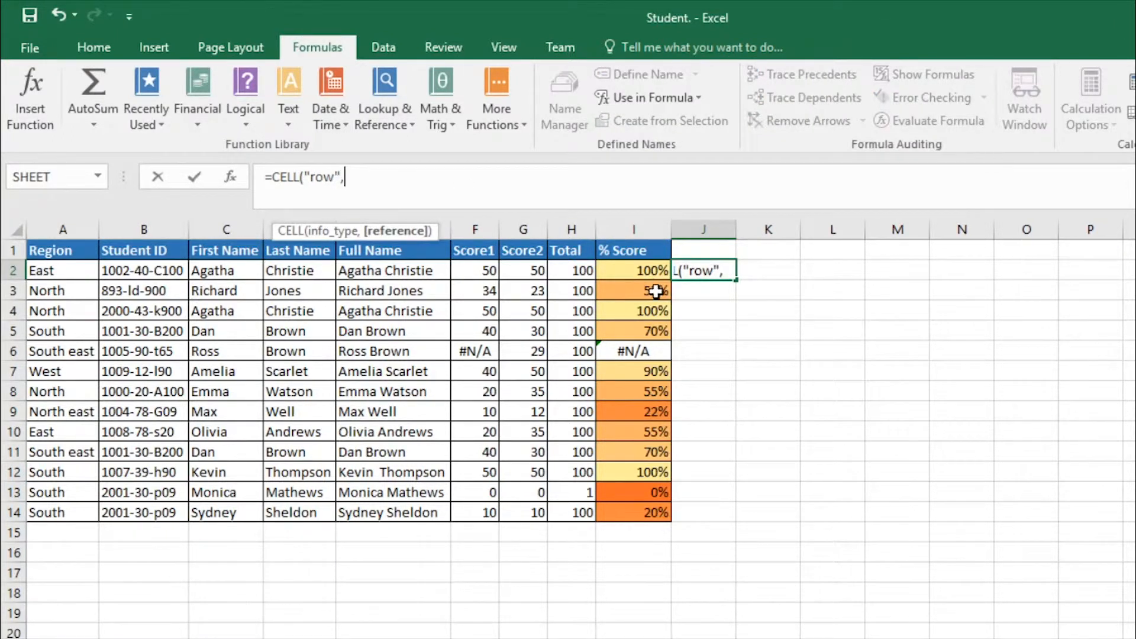
{"action": "left_click", "coordinate": [573, 273]}
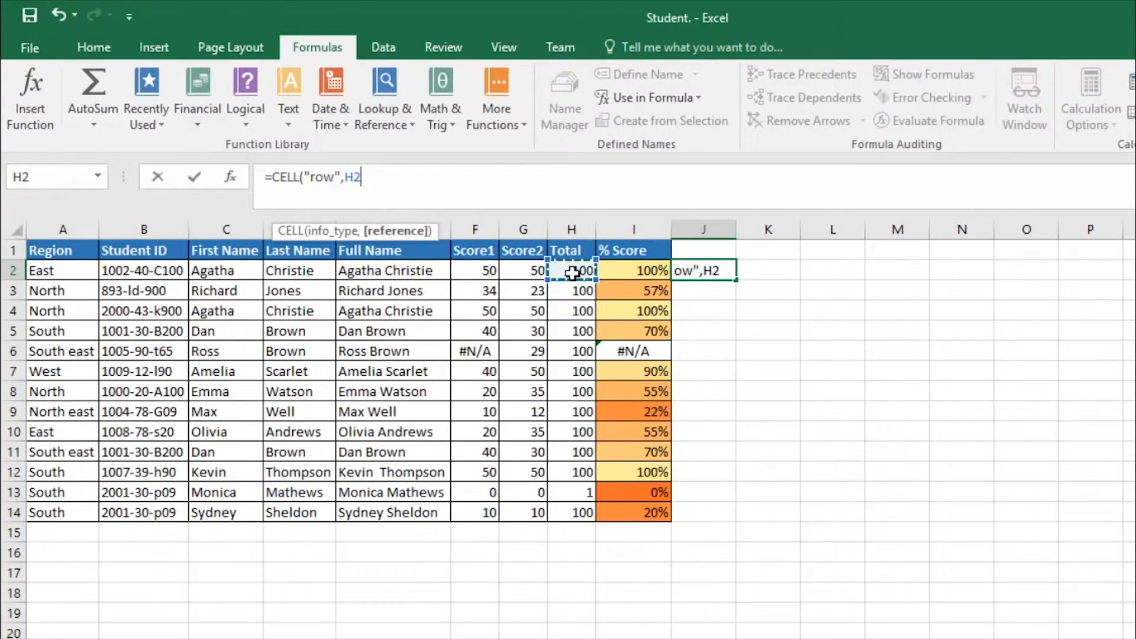
{"action": "type", "text": ")"}
{"action": "key", "text": "Return"}
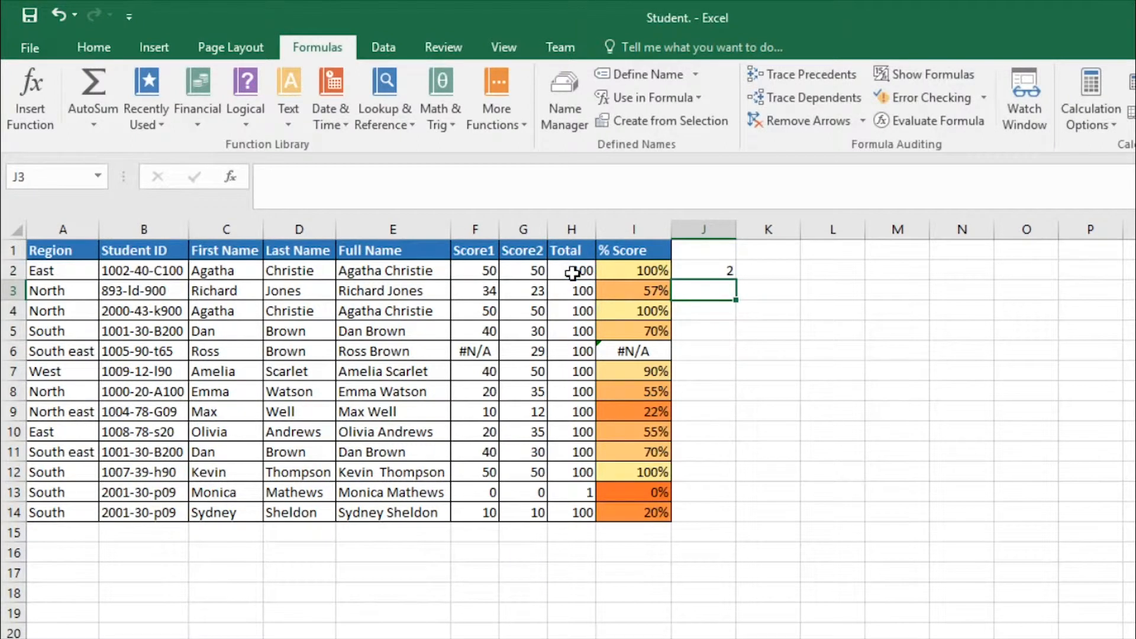
Step: Review the CELL formula in J2 and clear the cell
{"action": "left_click", "coordinate": [689, 273]}
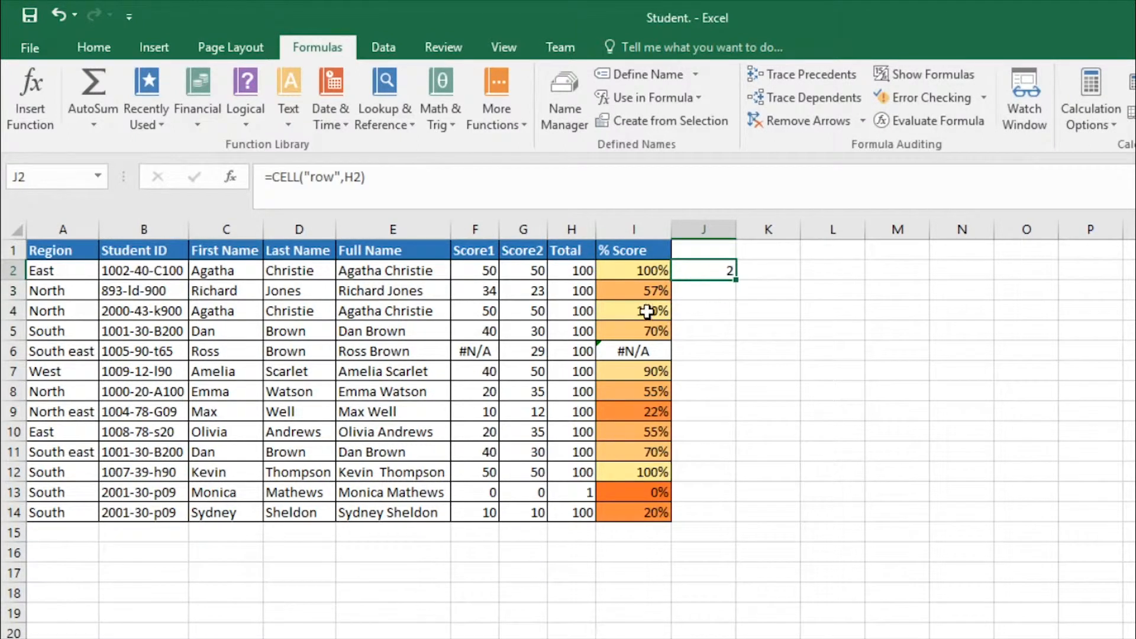
{"action": "left_click", "coordinate": [454, 175]}
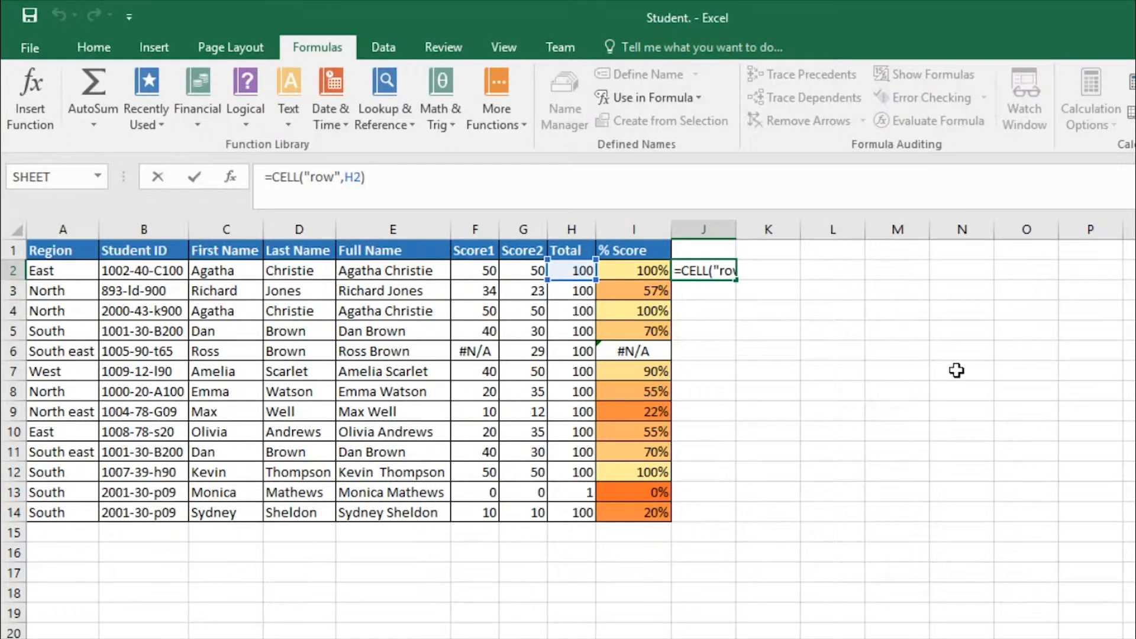
{"action": "key", "text": "ctrl+Return"}
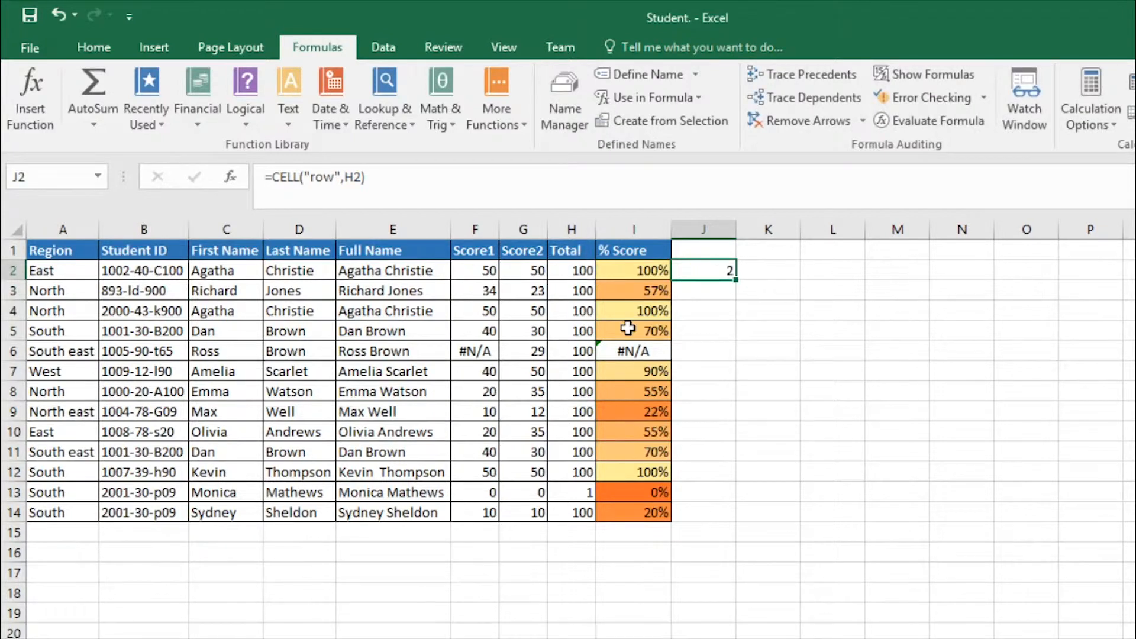
{"action": "key", "text": "Delete"}
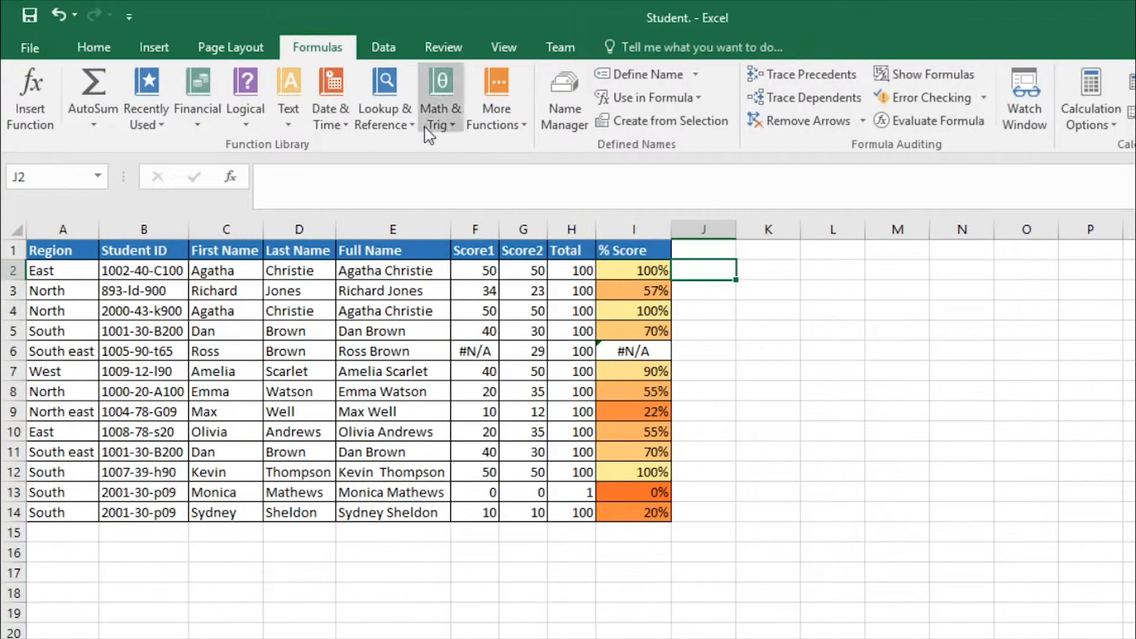
{"action": "left_click", "coordinate": [497, 120]}
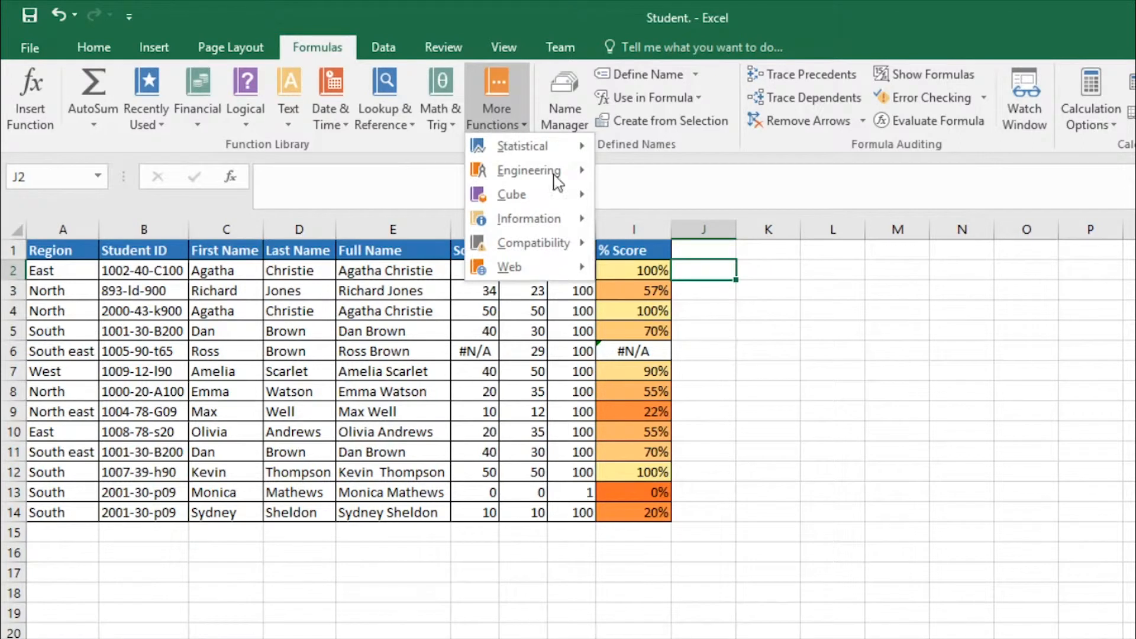
{"action": "mouse_move", "coordinate": [566, 231]}
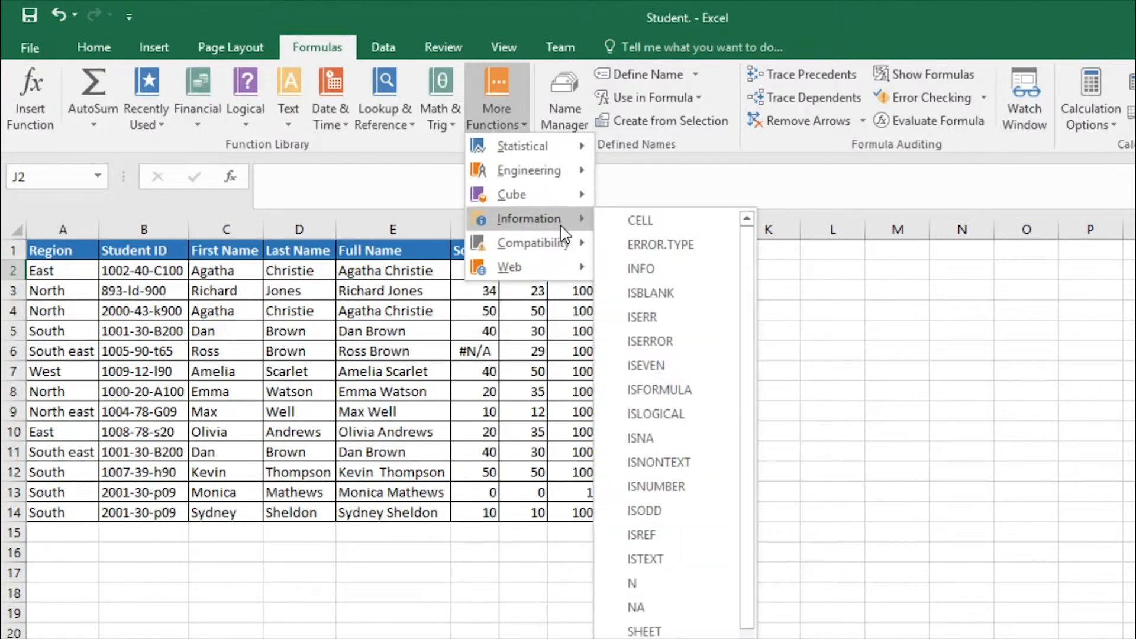
{"action": "left_click", "coordinate": [656, 251]}
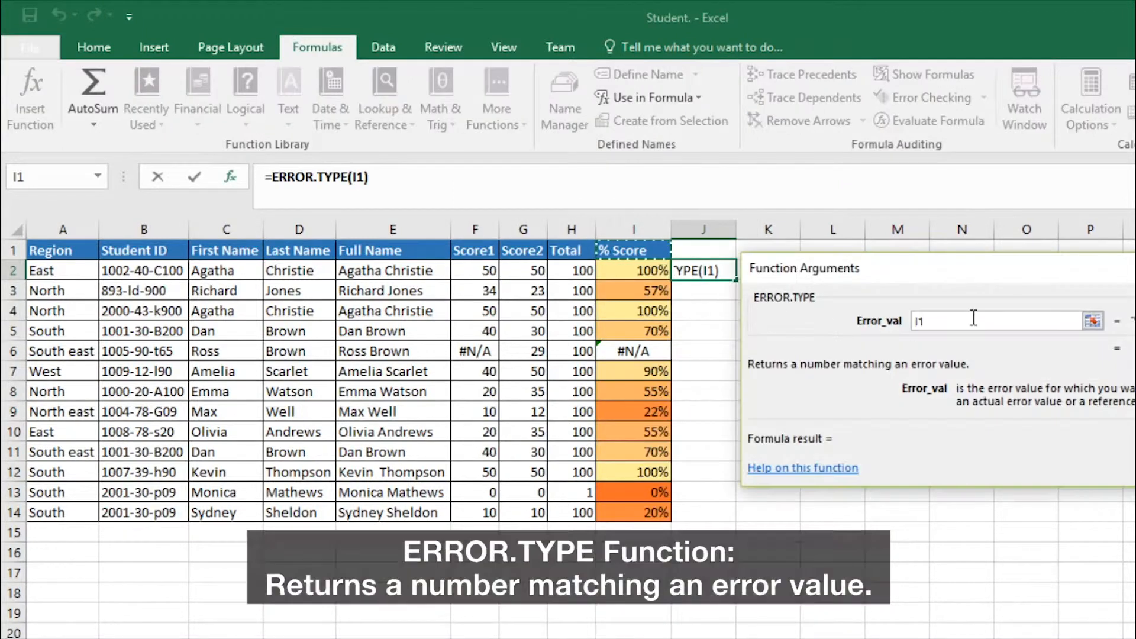
{"action": "key", "text": "Escape"}
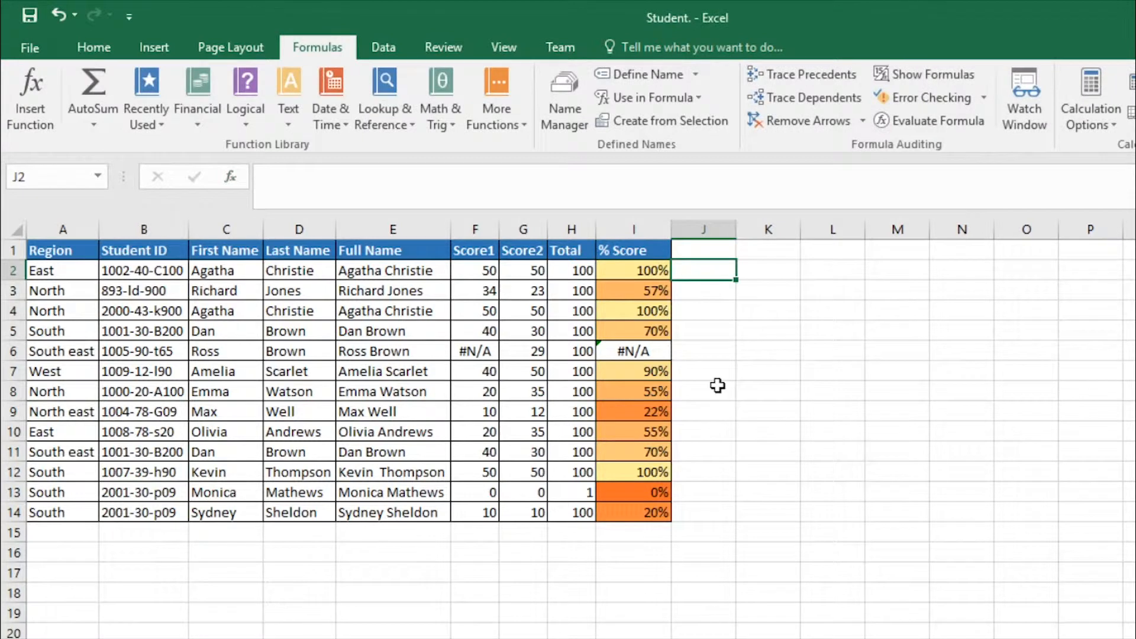
Step: Enter =ERROR.TYPE(I6) in cell J2 to return the number of the error in the % Score column
{"action": "type", "text": "erro"}
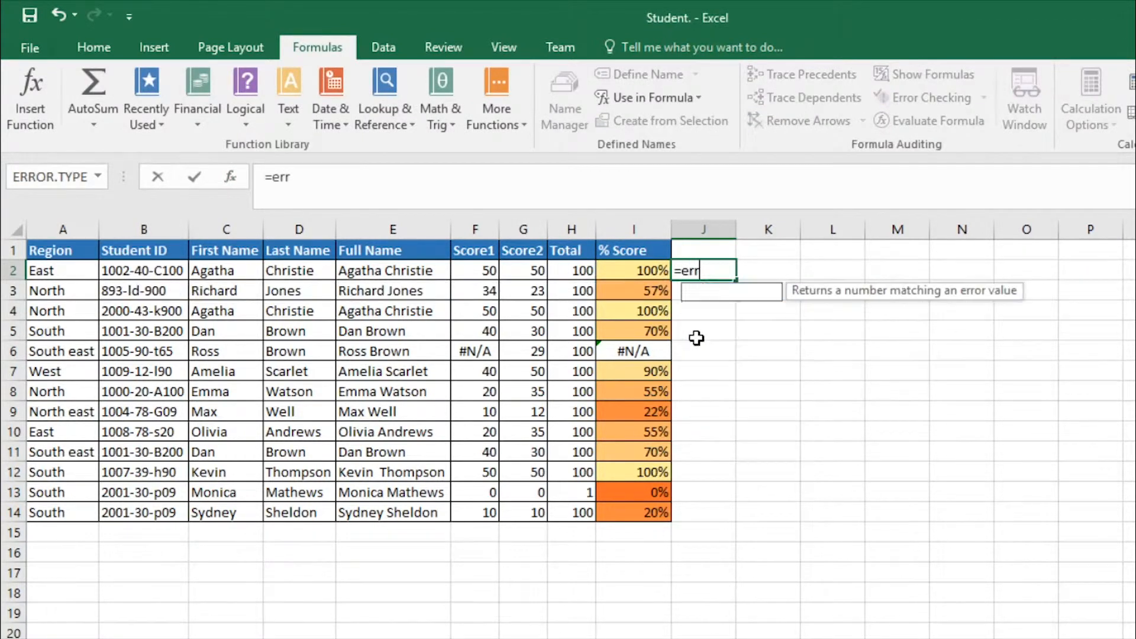
{"action": "key", "text": "Tab"}
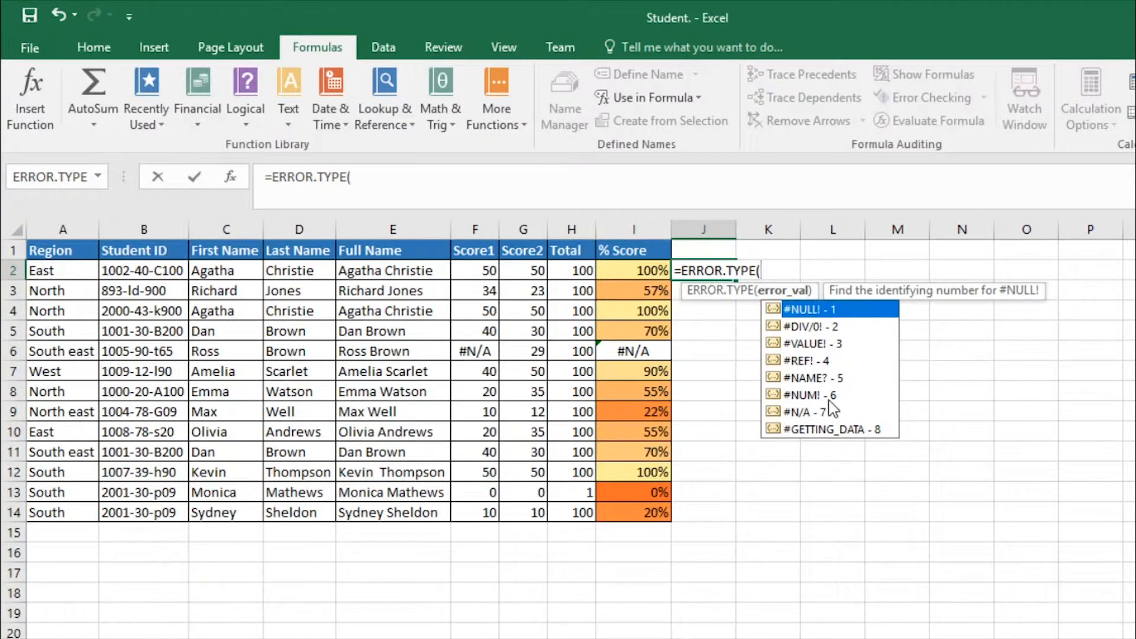
{"action": "key", "text": "Escape"}
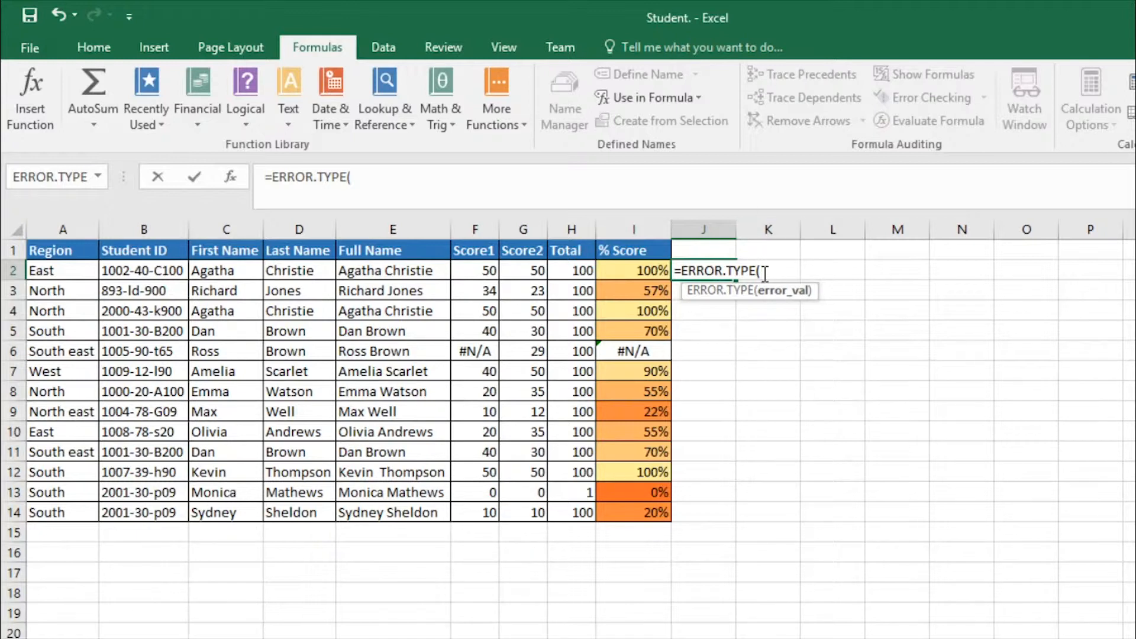
{"action": "left_click", "coordinate": [625, 353]}
{"action": "type", "text": ")"}
{"action": "key", "text": "Return"}
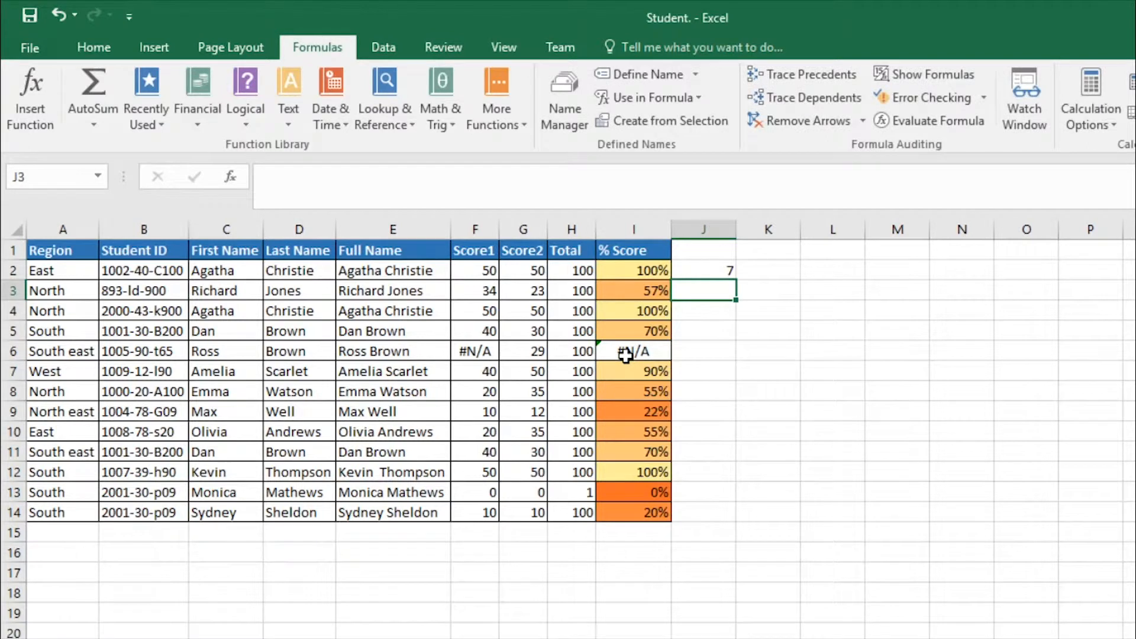
{"action": "left_click", "coordinate": [692, 269]}
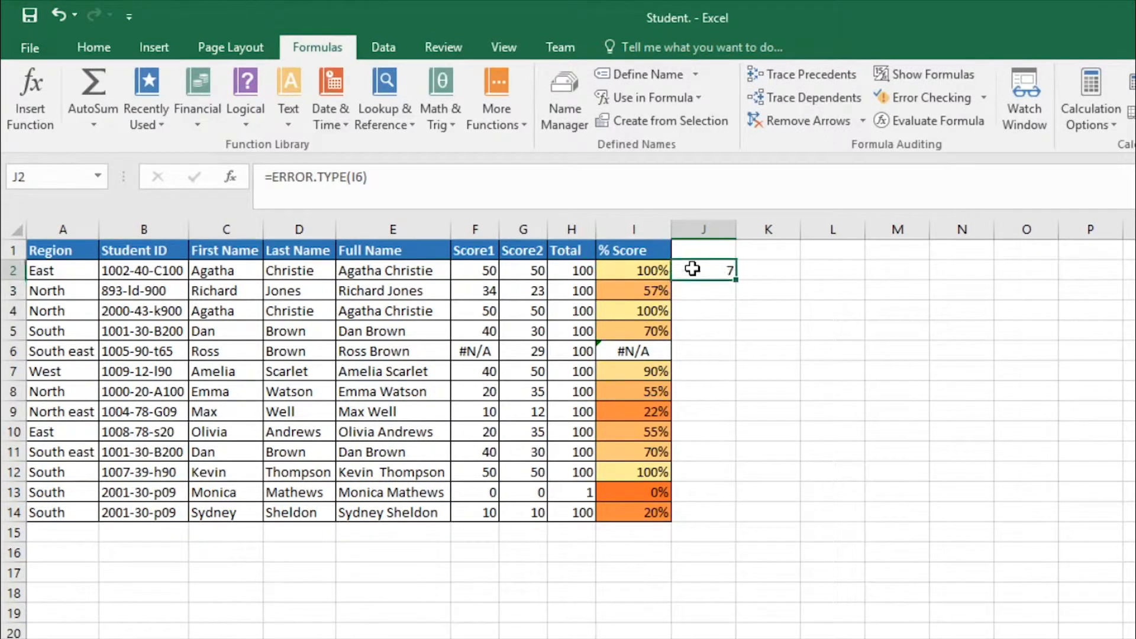
Step: Examine the error numbers that ERROR.TYPE lists by starting a trial formula in cell J3, and discard the formula
{"action": "left_click", "coordinate": [701, 293]}
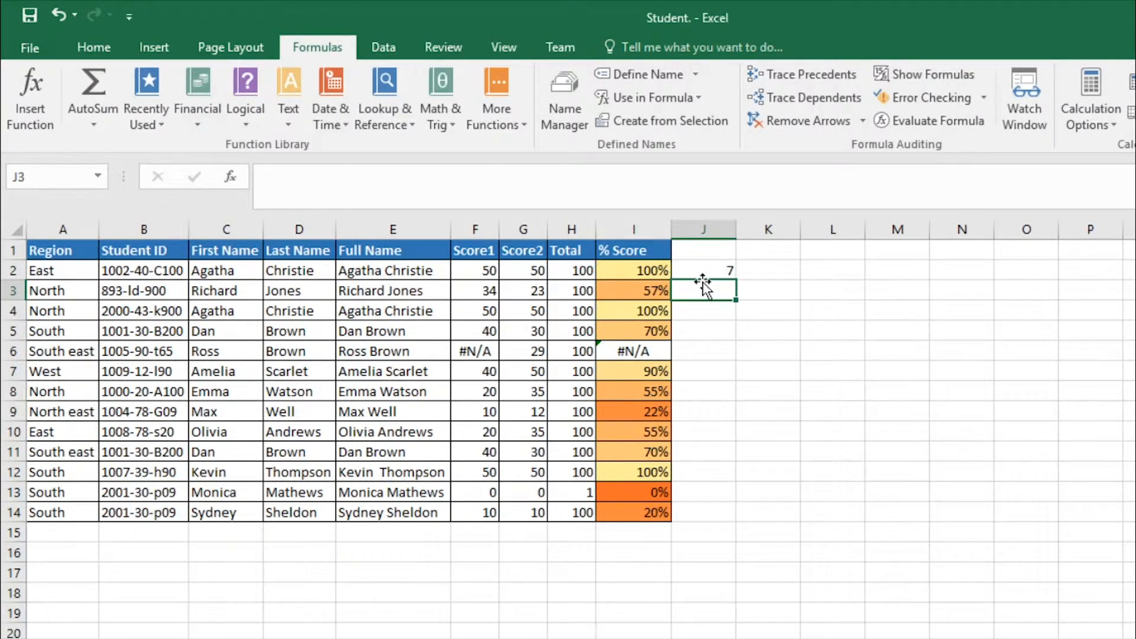
{"action": "type", "text": "=er"}
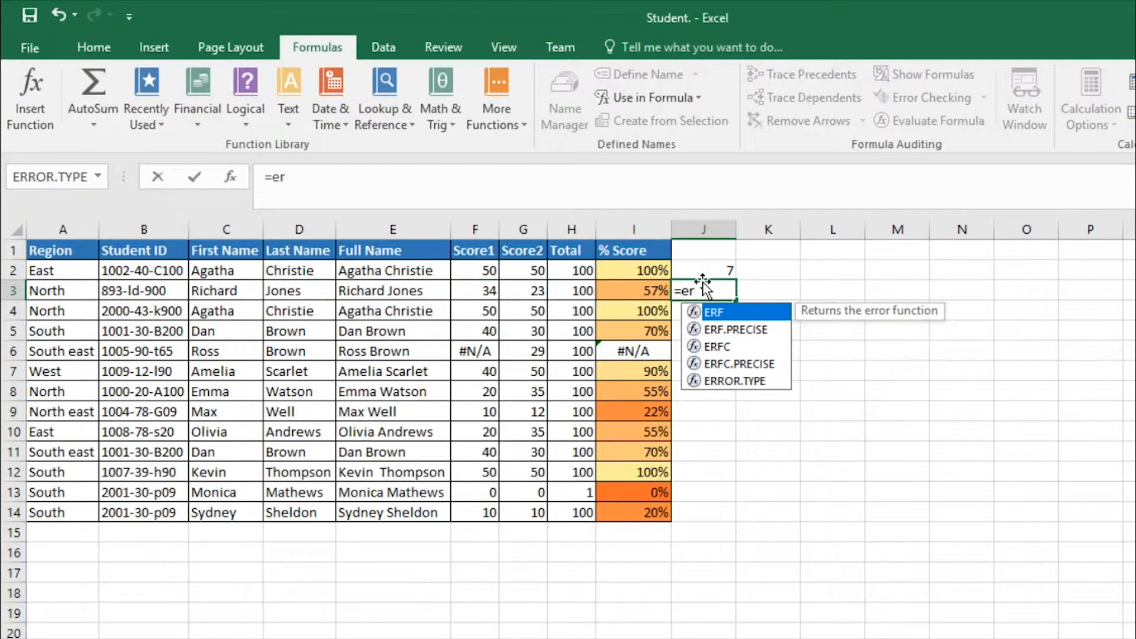
{"action": "key", "text": "Down"}
{"action": "key", "text": "Down"}
{"action": "key", "text": "Down"}
{"action": "key", "text": "Down"}
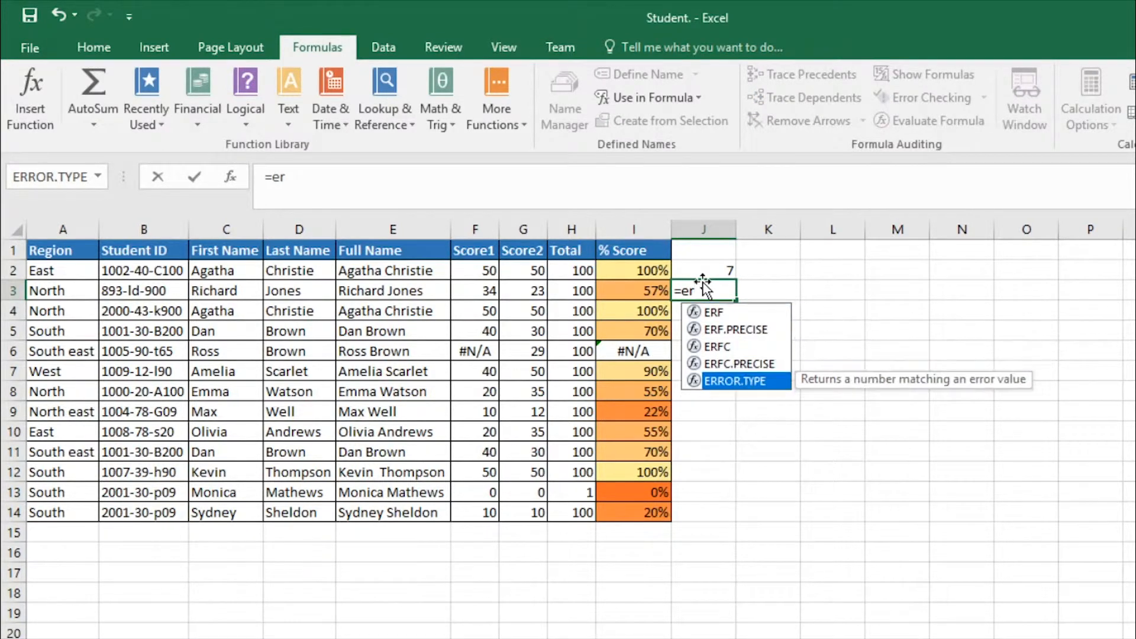
{"action": "key", "text": "Tab"}
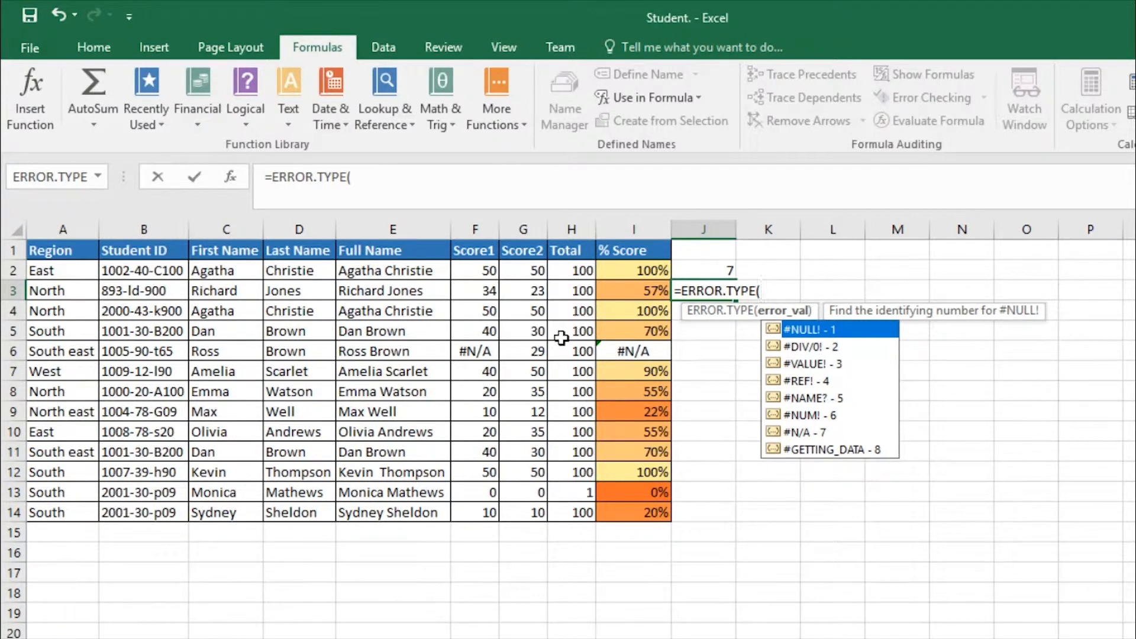
{"action": "key", "text": "Escape"}
{"action": "key", "text": "Escape"}
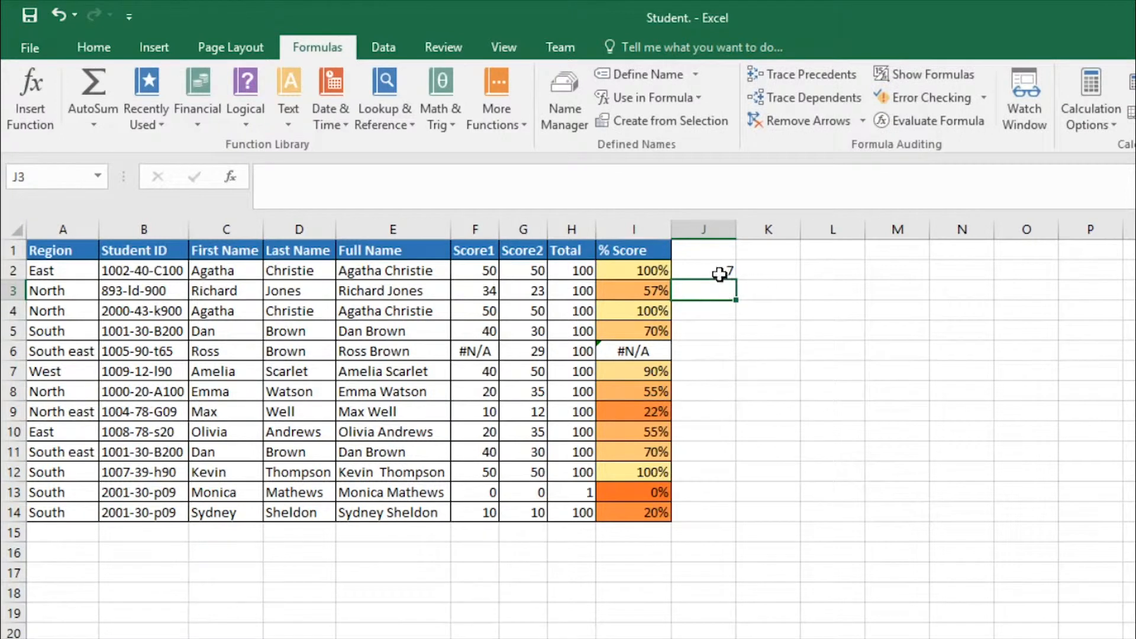
Step: Clear the formula in cell J2 and read the description of INFO among the information functions
{"action": "left_click", "coordinate": [718, 268]}
{"action": "key", "text": "Delete"}
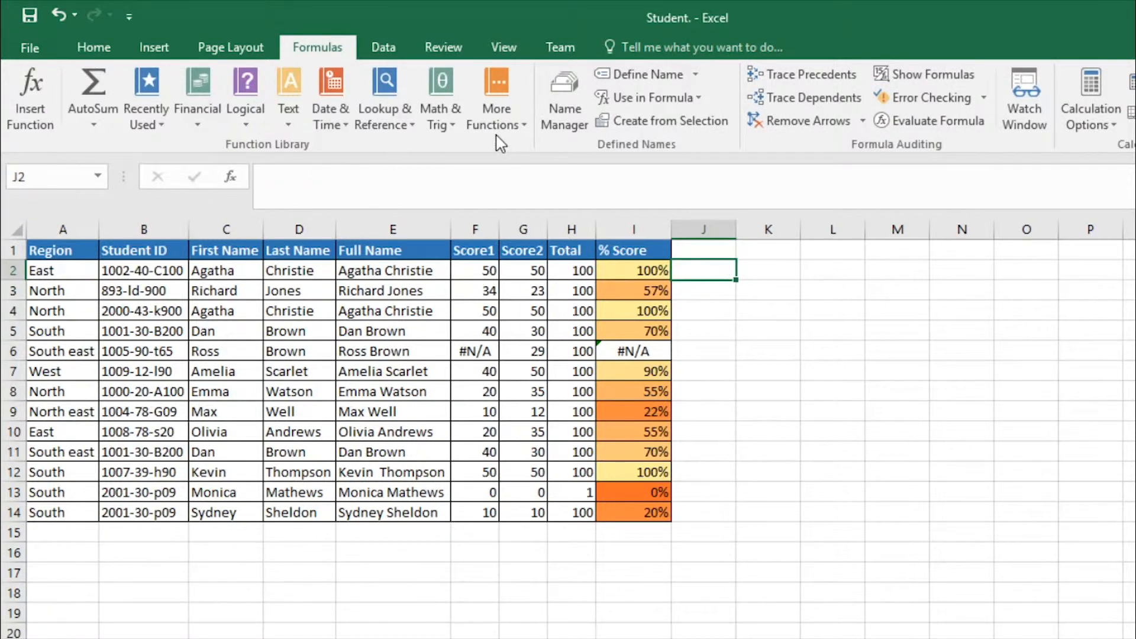
{"action": "left_click", "coordinate": [495, 113]}
{"action": "mouse_move", "coordinate": [529, 218]}
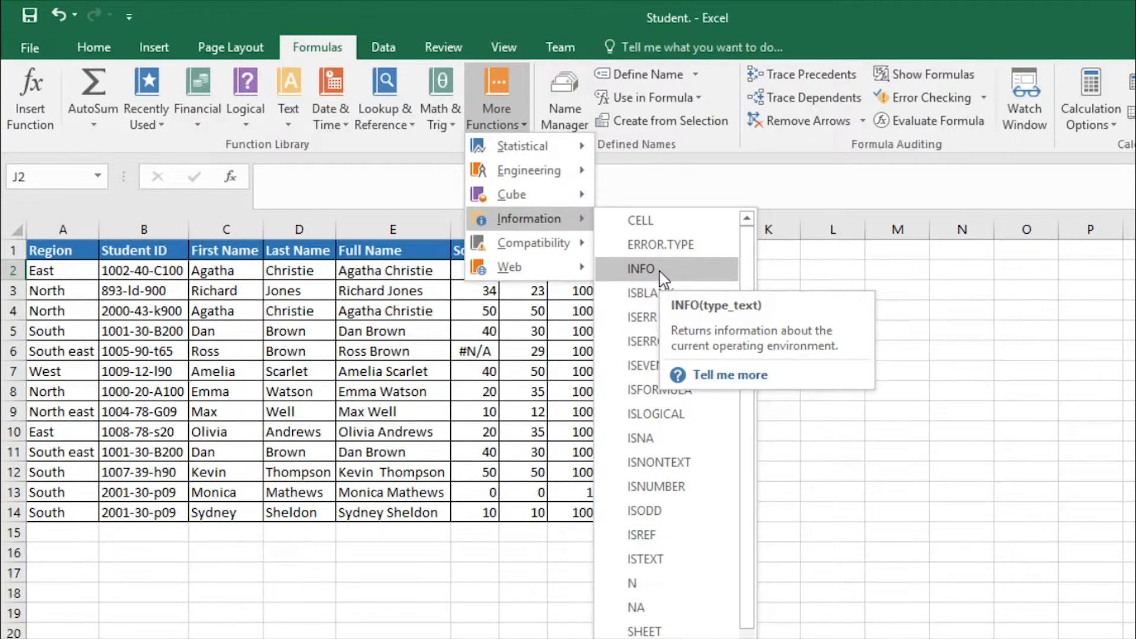
{"action": "key", "text": "Escape"}
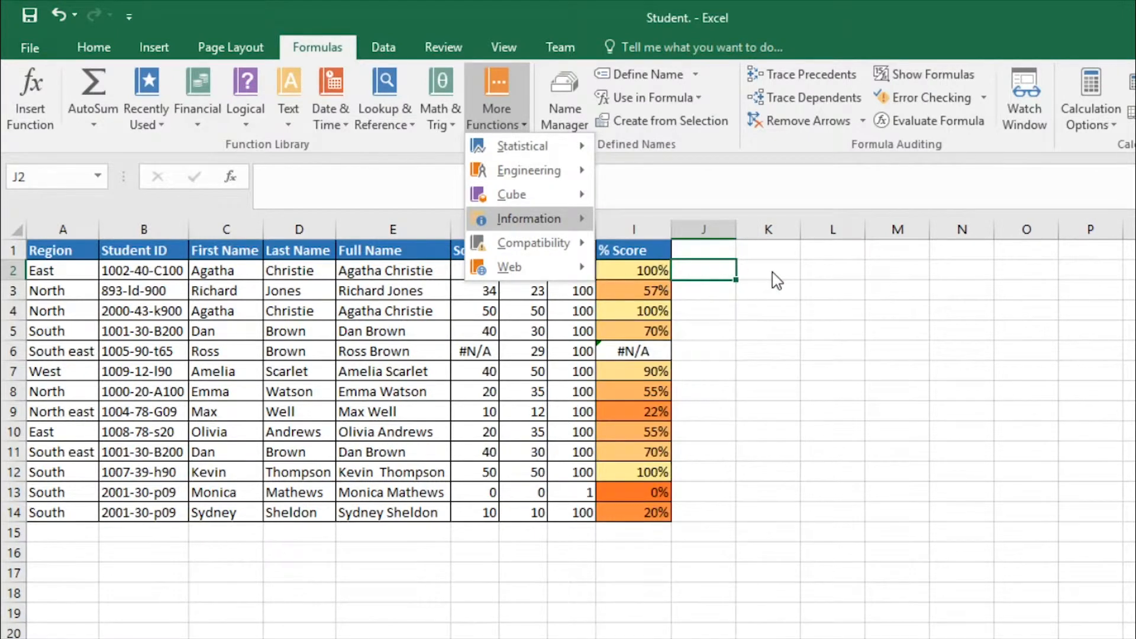
{"action": "type", "text": "ifo"}
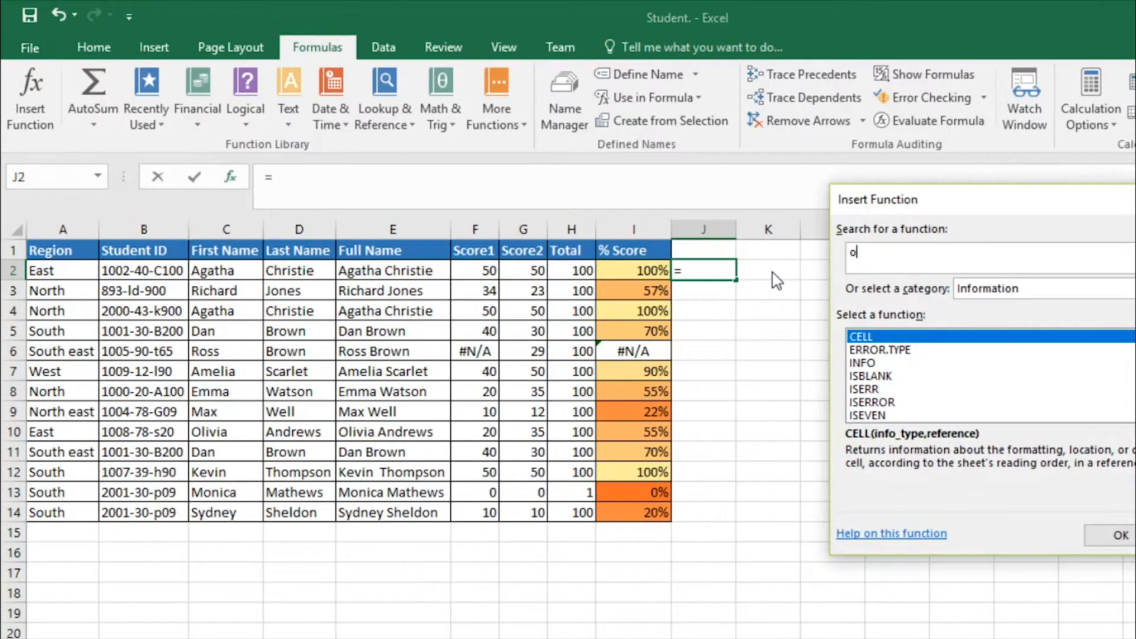
{"action": "key", "text": "Escape"}
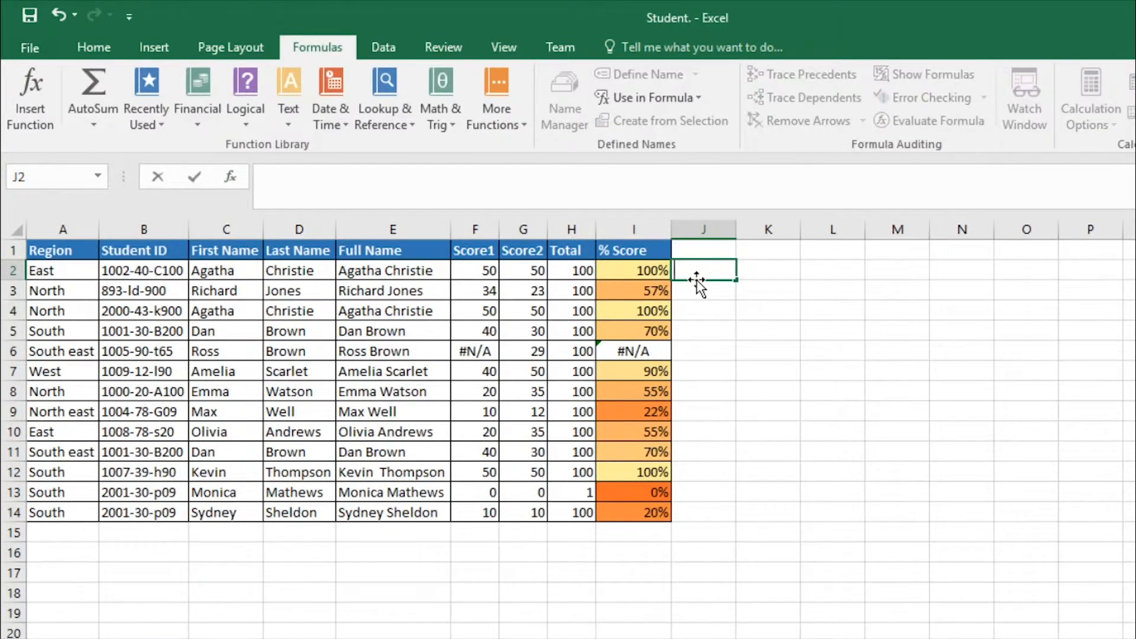
Step: Enter =INFO("NUMFILE") in cell J2 to return the number of active worksheets
{"action": "type", "text": "=infor"}
{"action": "key", "text": "BackSpace"}
{"action": "type", "text": "("}
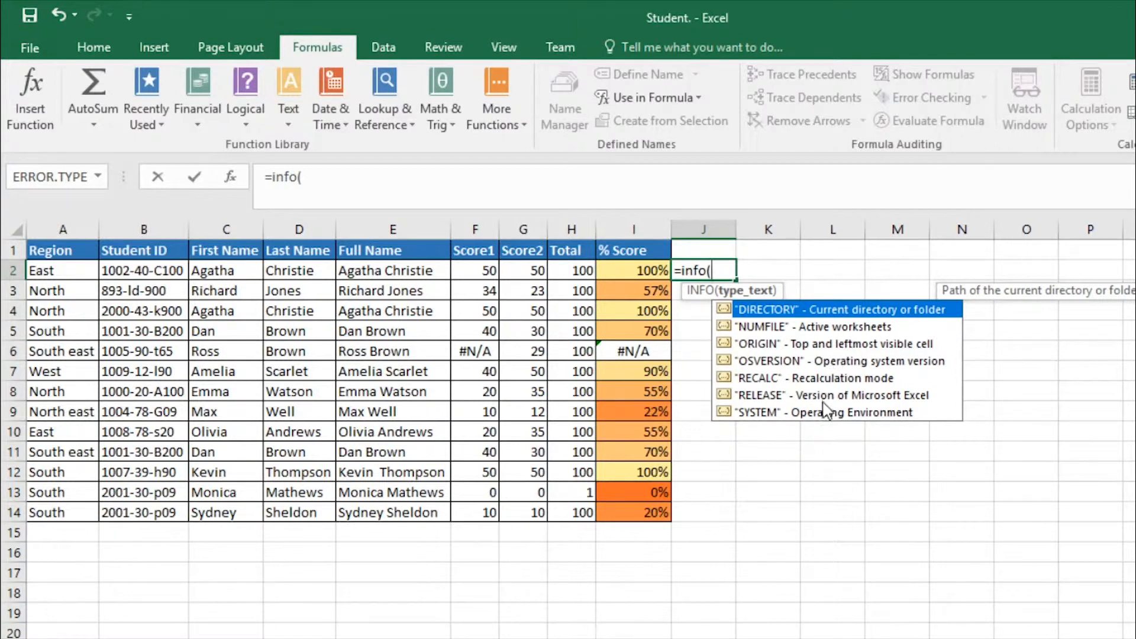
{"action": "double_click", "coordinate": [829, 328]}
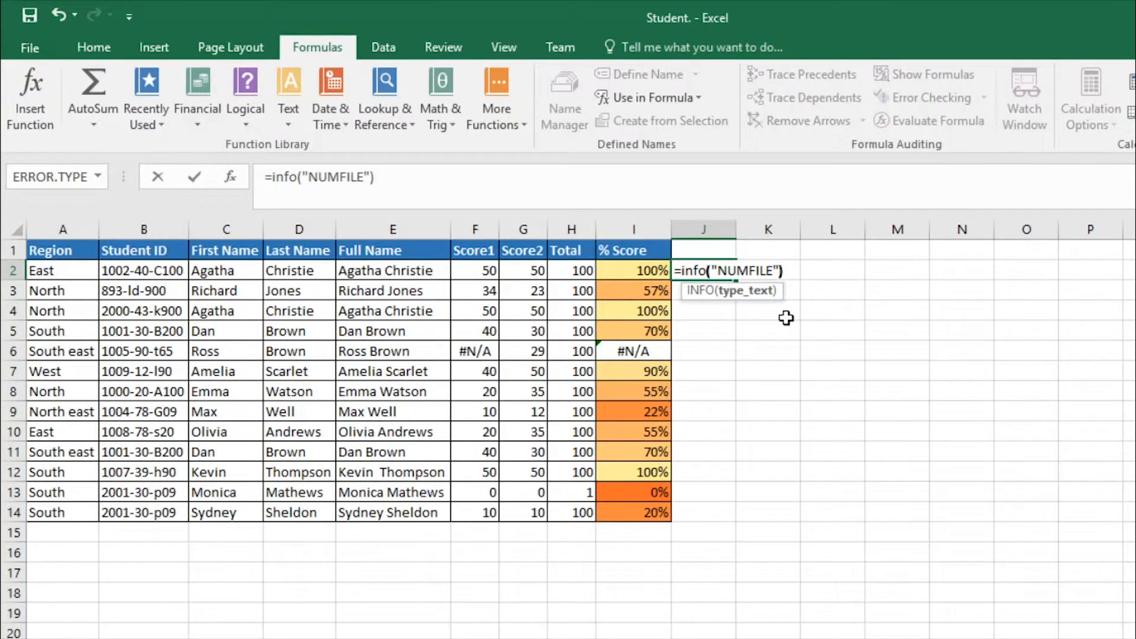
{"action": "key", "text": "Return"}
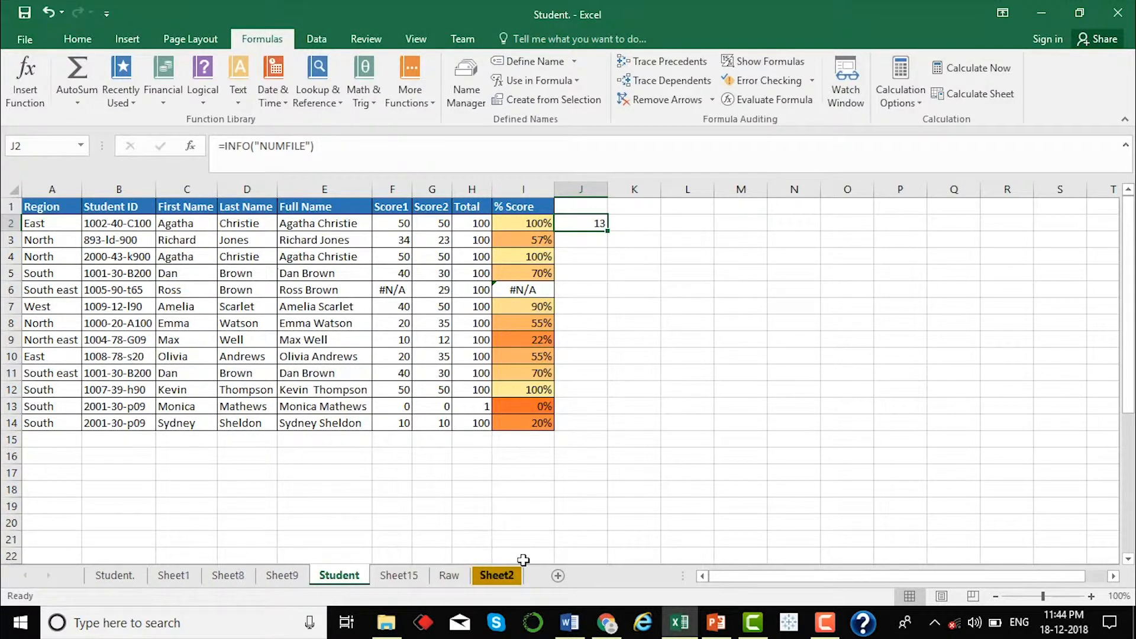
Step: Unhide Sheet6 and return to the Student sheet
{"action": "right_click", "coordinate": [407, 583]}
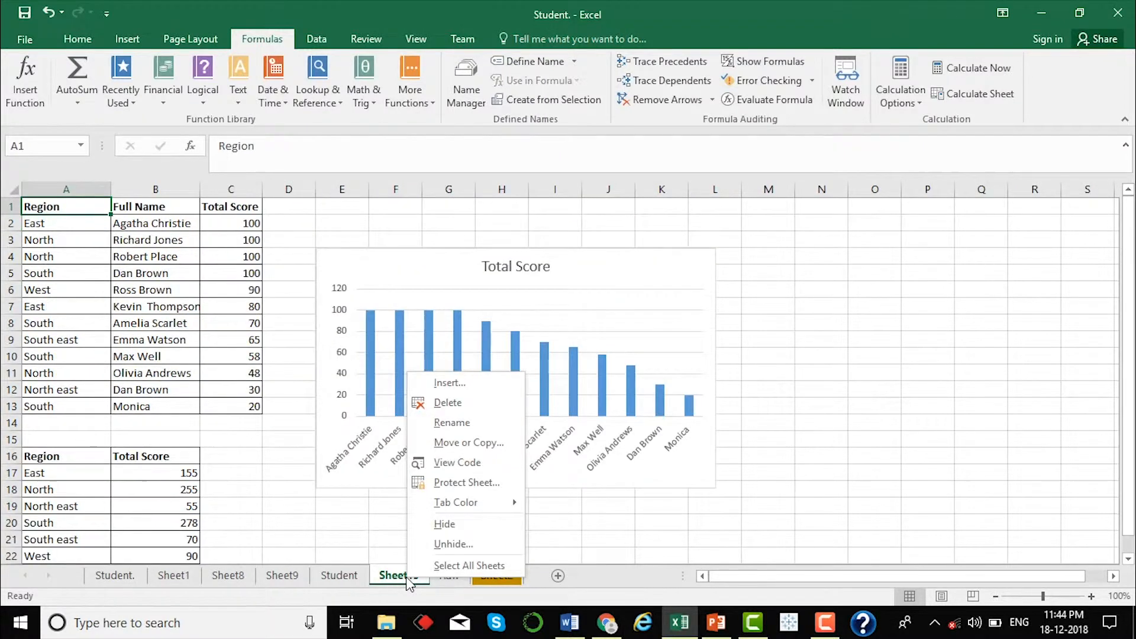
{"action": "left_click", "coordinate": [449, 547]}
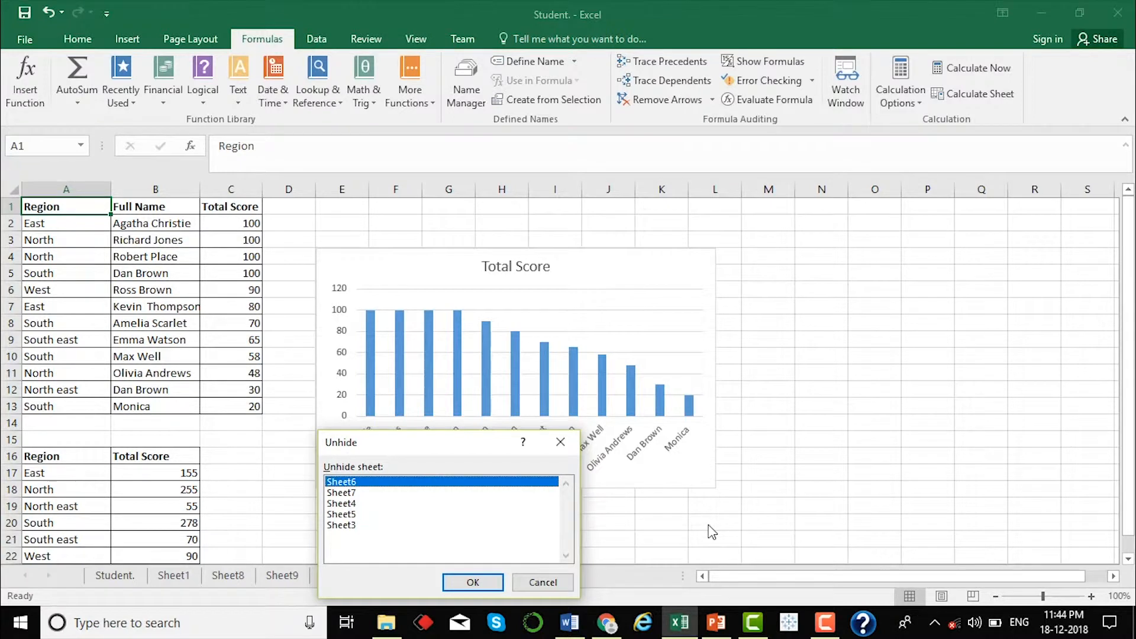
{"action": "left_click", "coordinate": [469, 584]}
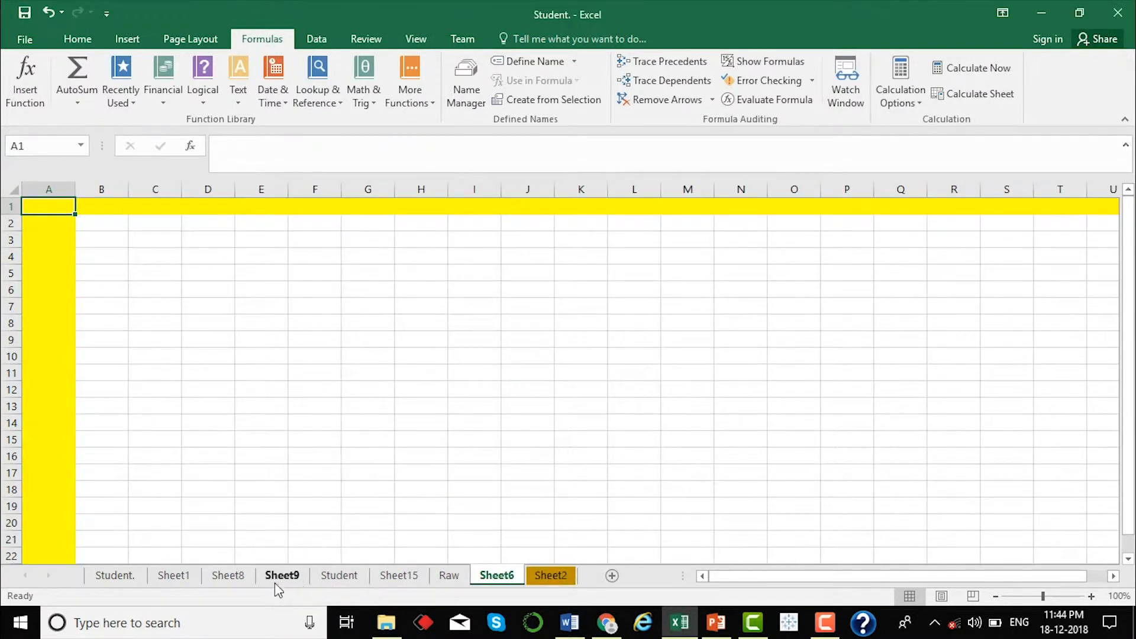
{"action": "left_click", "coordinate": [327, 575]}
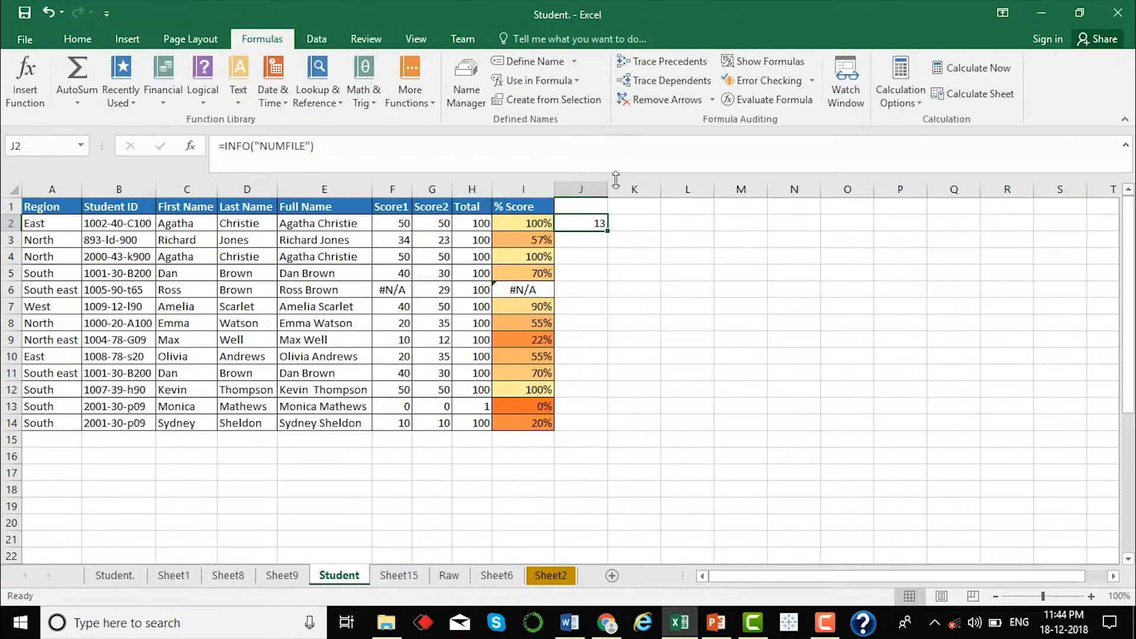
Step: Clear the INFO formula in cell J2 and read the description of ISBLANK among the information functions
{"action": "key", "text": "Delete"}
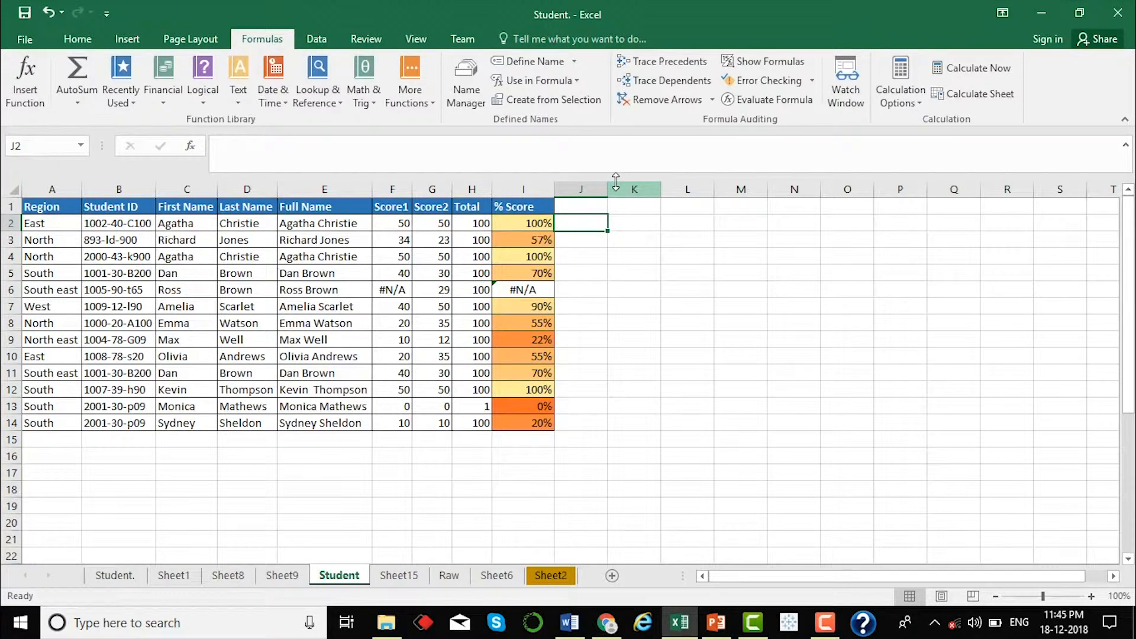
{"action": "left_click", "coordinate": [409, 89]}
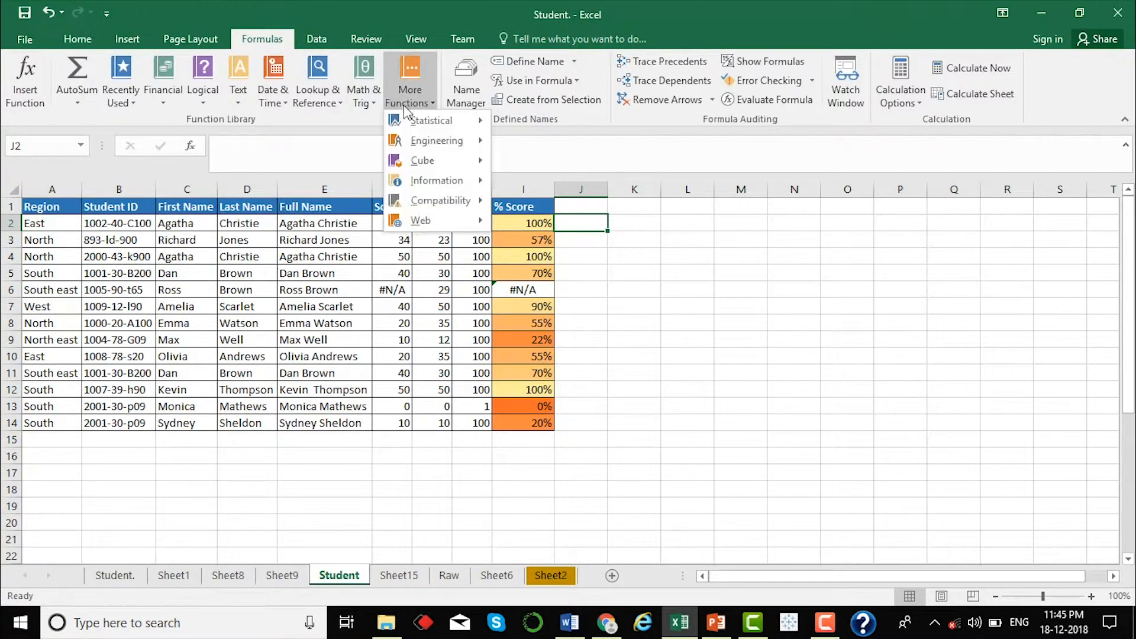
{"action": "mouse_move", "coordinate": [438, 180]}
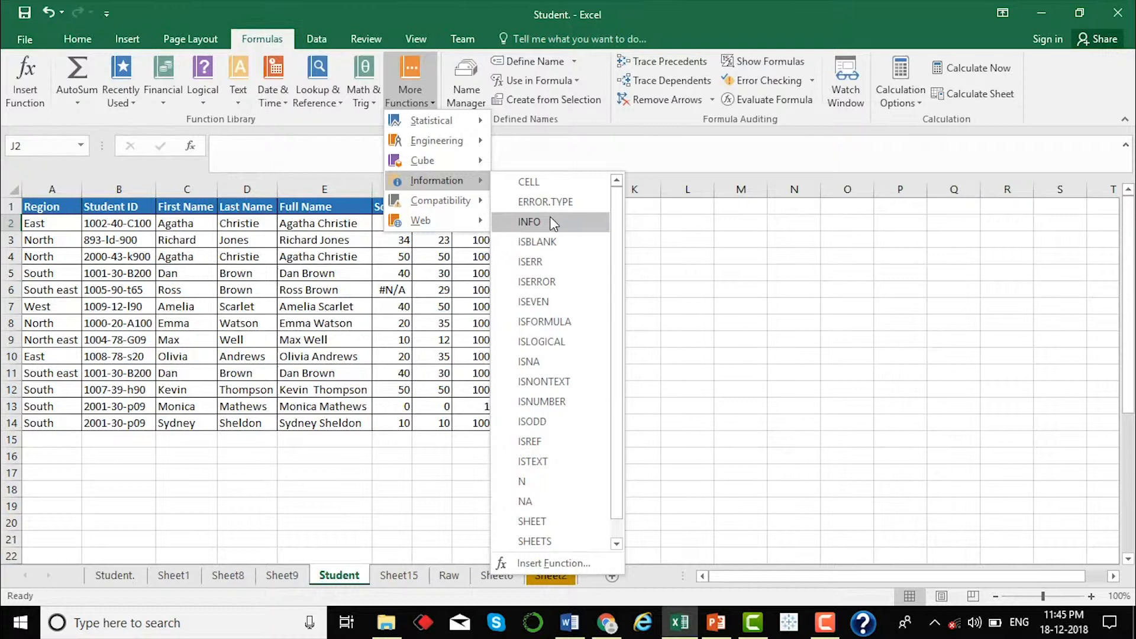
{"action": "mouse_move", "coordinate": [552, 240]}
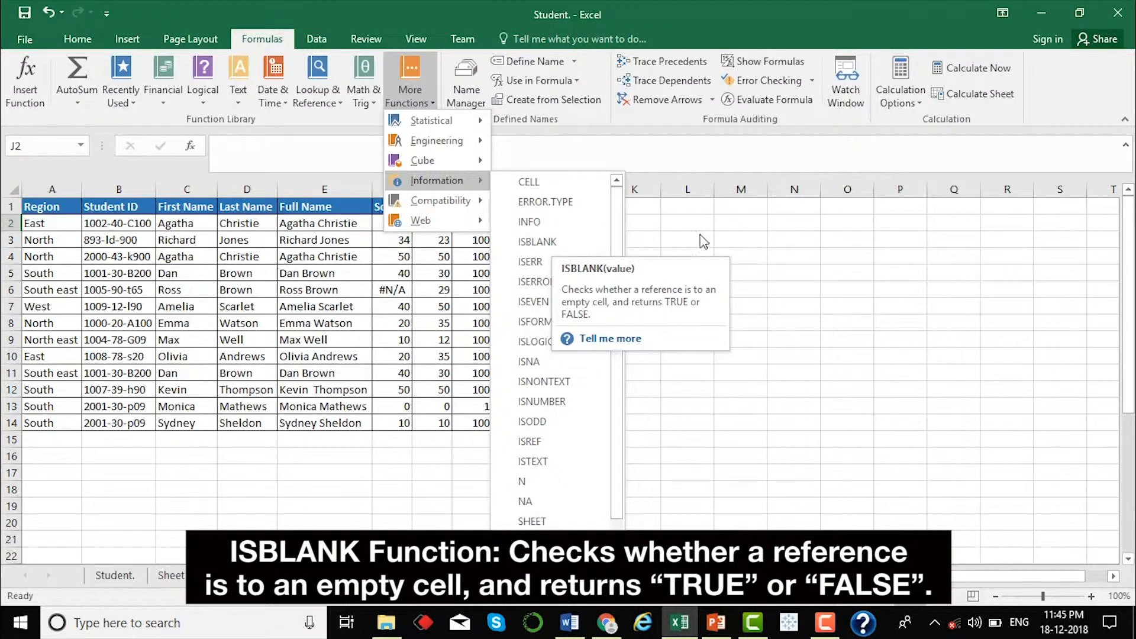
{"action": "left_click", "coordinate": [592, 255]}
{"action": "left_click", "coordinate": [593, 254]}
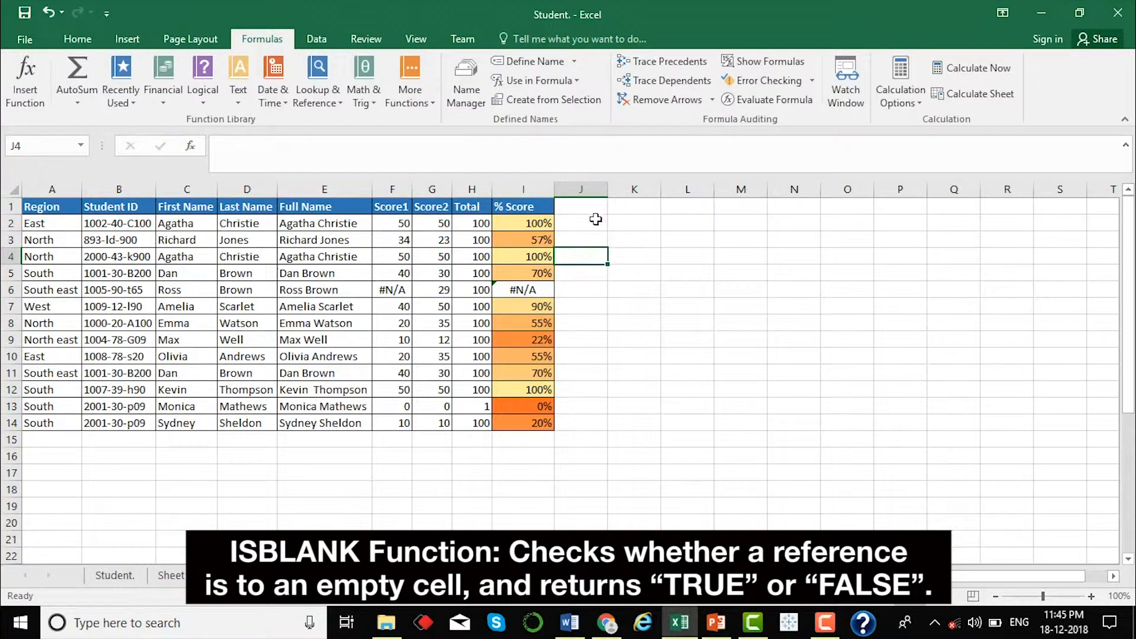
Step: Enter =ISBLANK(I2) in cell J2 to test whether the first % Score cell is empty
{"action": "left_click", "coordinate": [595, 220]}
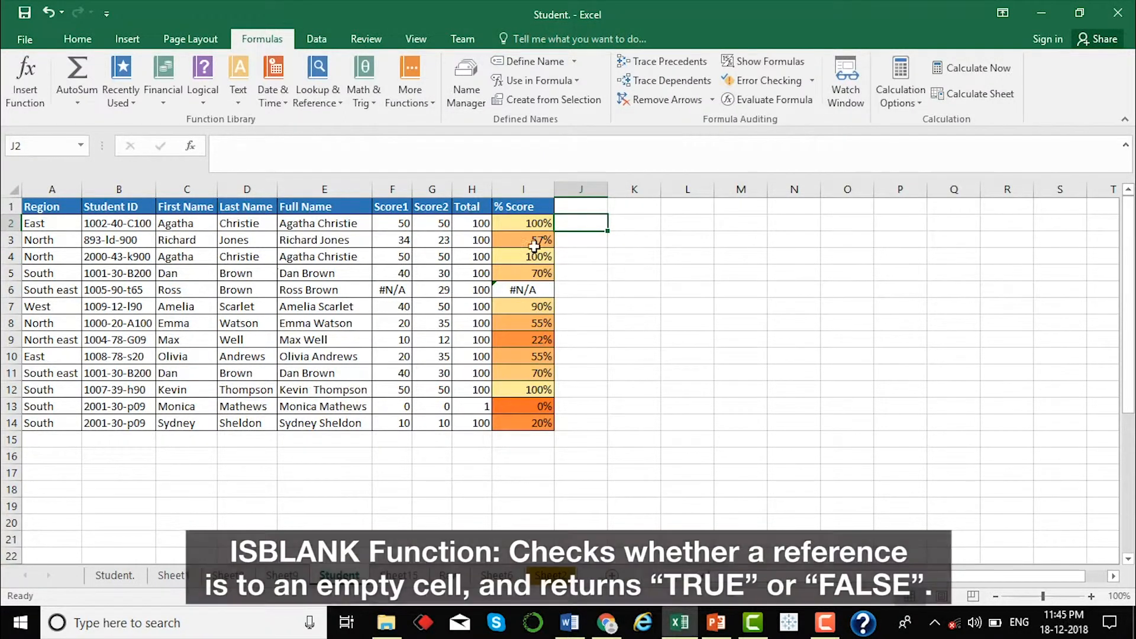
{"action": "type", "text": "=isbl"}
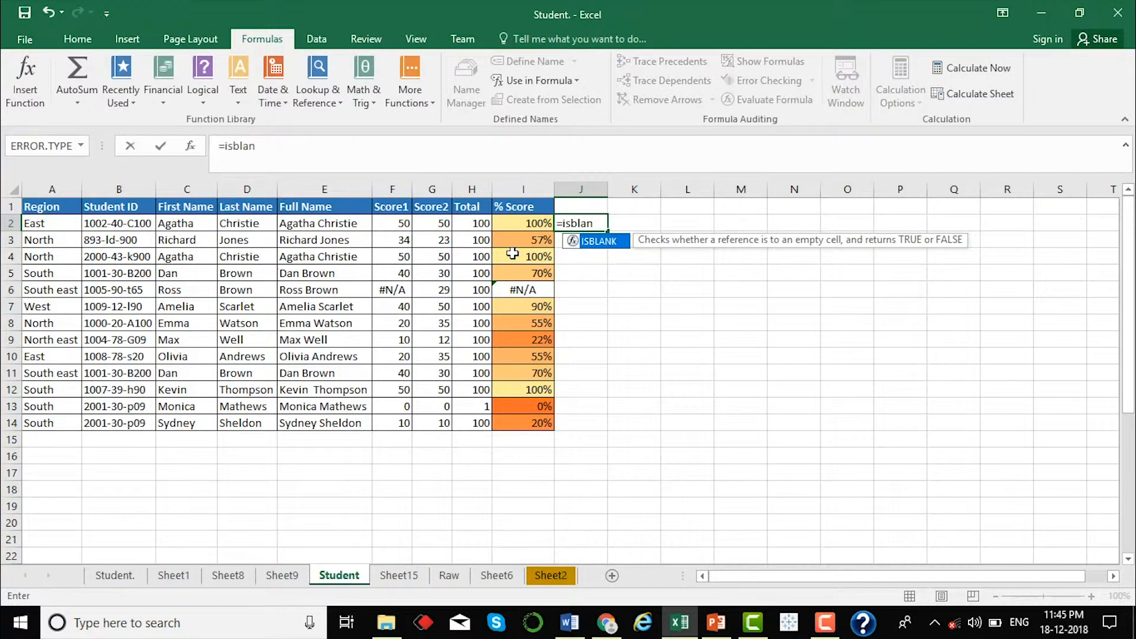
{"action": "type", "text": "an"}
{"action": "key", "text": "Tab"}
{"action": "left_click", "coordinate": [525, 219]}
{"action": "type", "text": ")"}
{"action": "key", "text": "Return"}
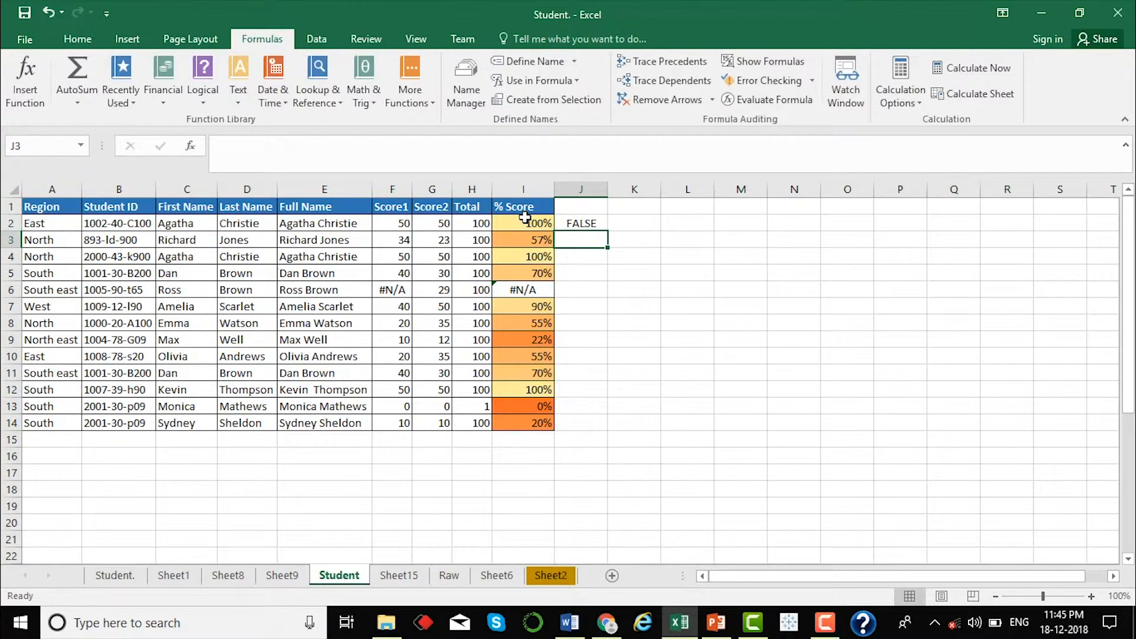
Step: Copy the ISBLANK formula from J2 down to J14 and check the copy in J6
{"action": "left_click", "coordinate": [567, 221]}
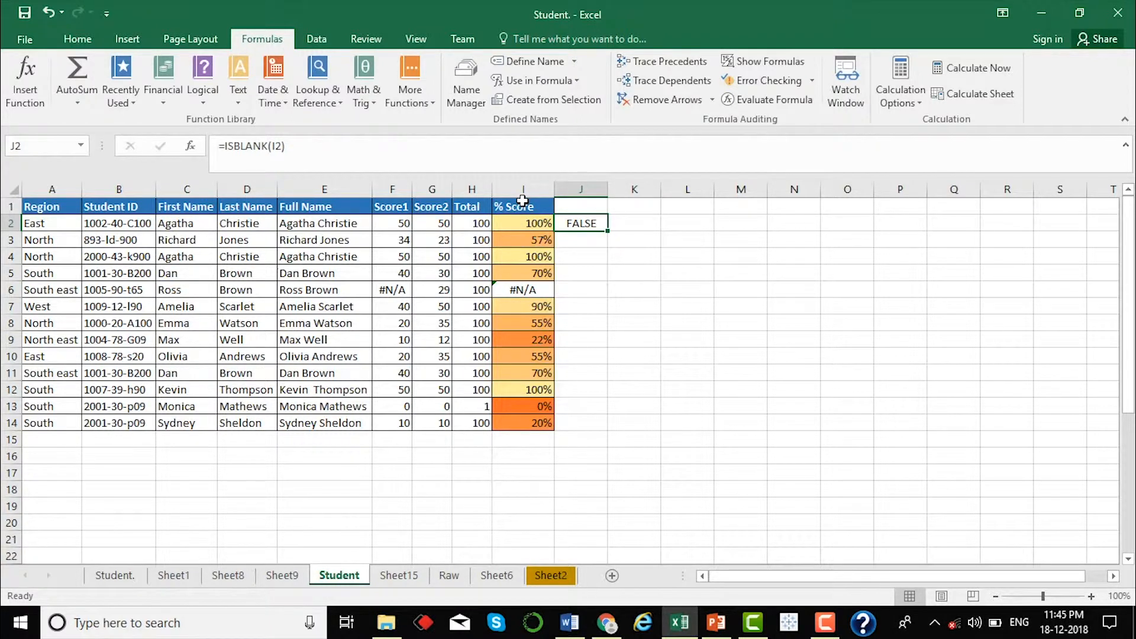
{"action": "left_click_drag", "start_coordinate": [609, 232], "coordinate": [610, 428]}
{"action": "left_click", "coordinate": [565, 295]}
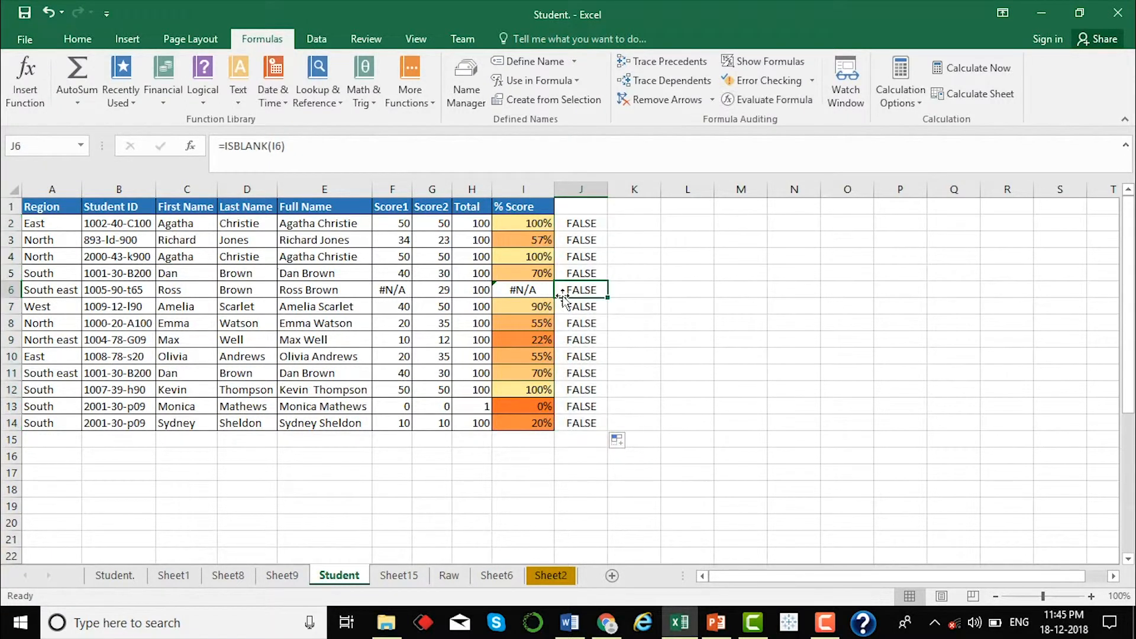
Step: Clear the % Score cells I6 and I12 to test the ISBLANK formulas beside them
{"action": "left_click", "coordinate": [520, 290]}
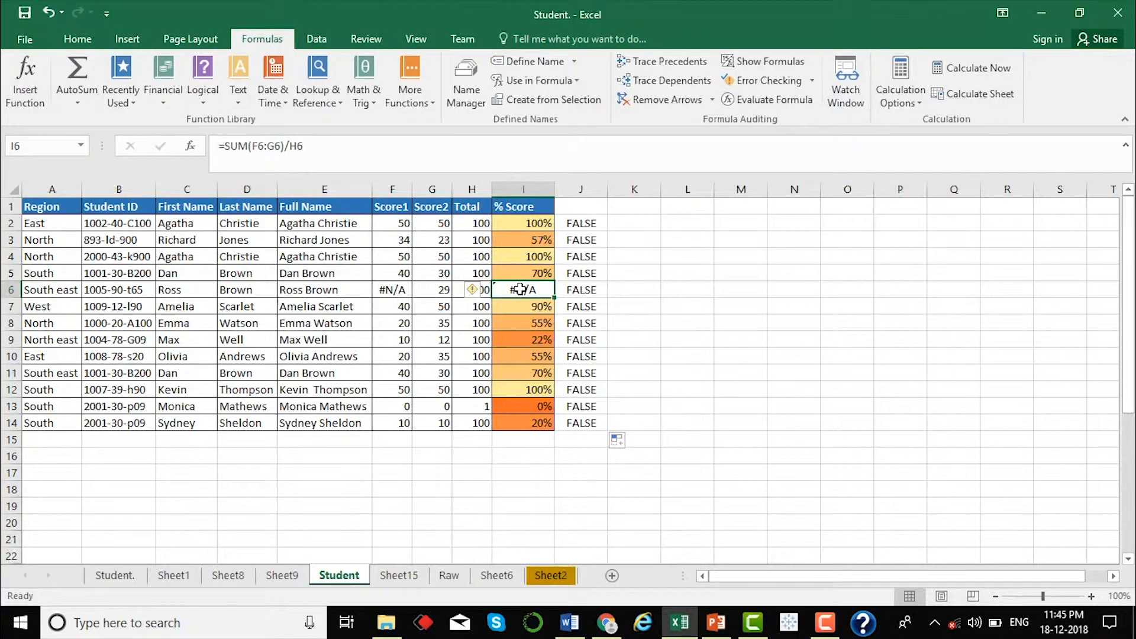
{"action": "key", "text": "Delete"}
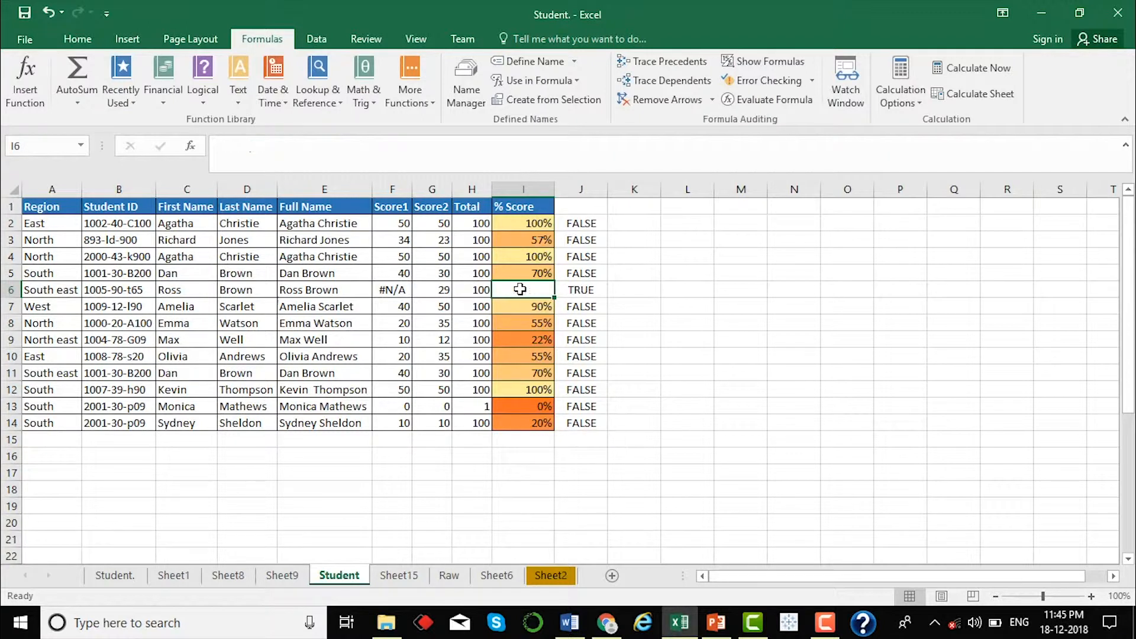
{"action": "left_click", "coordinate": [536, 390]}
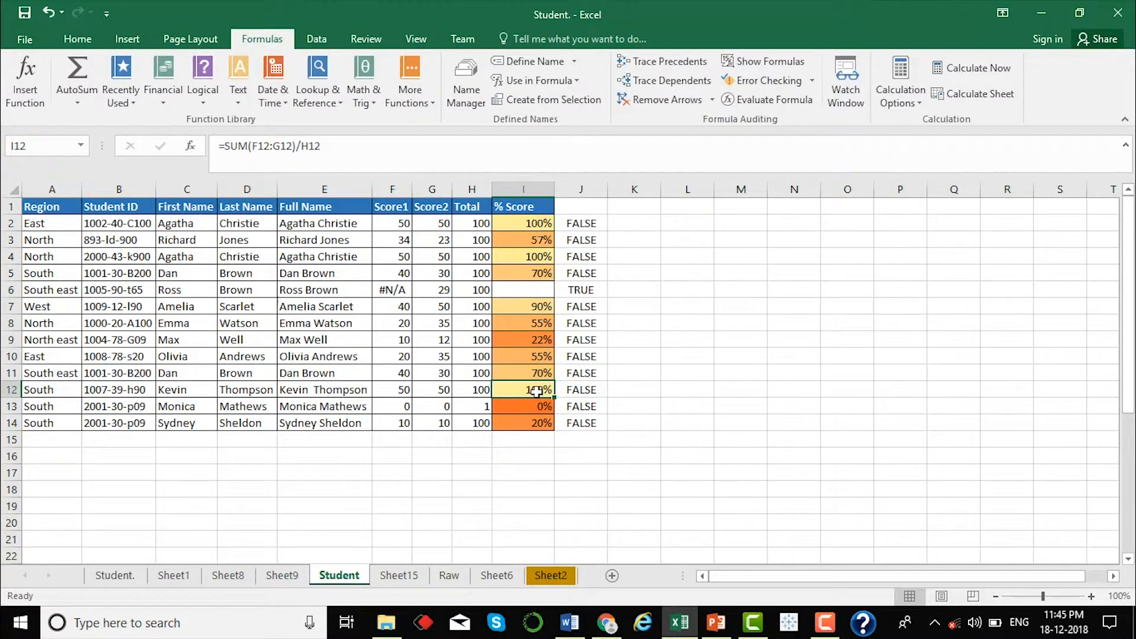
{"action": "key", "text": "Delete"}
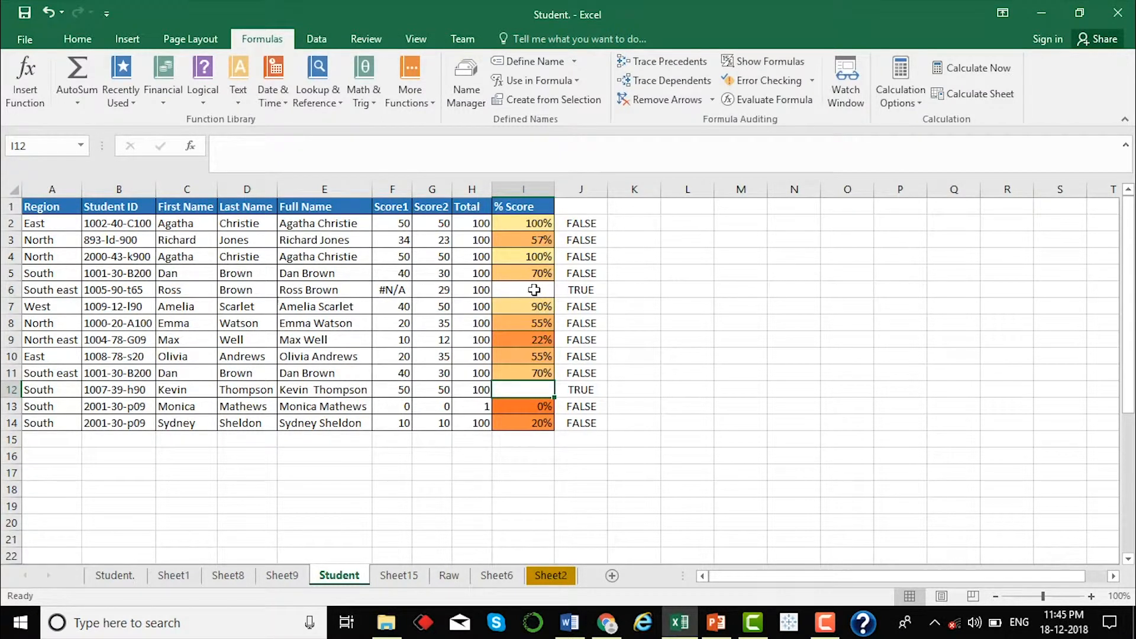
Step: Compare the ISBLANK results in J6 and J12 with the emptied cells I6 and I12, and select both emptied cells together
{"action": "left_click", "coordinate": [561, 290]}
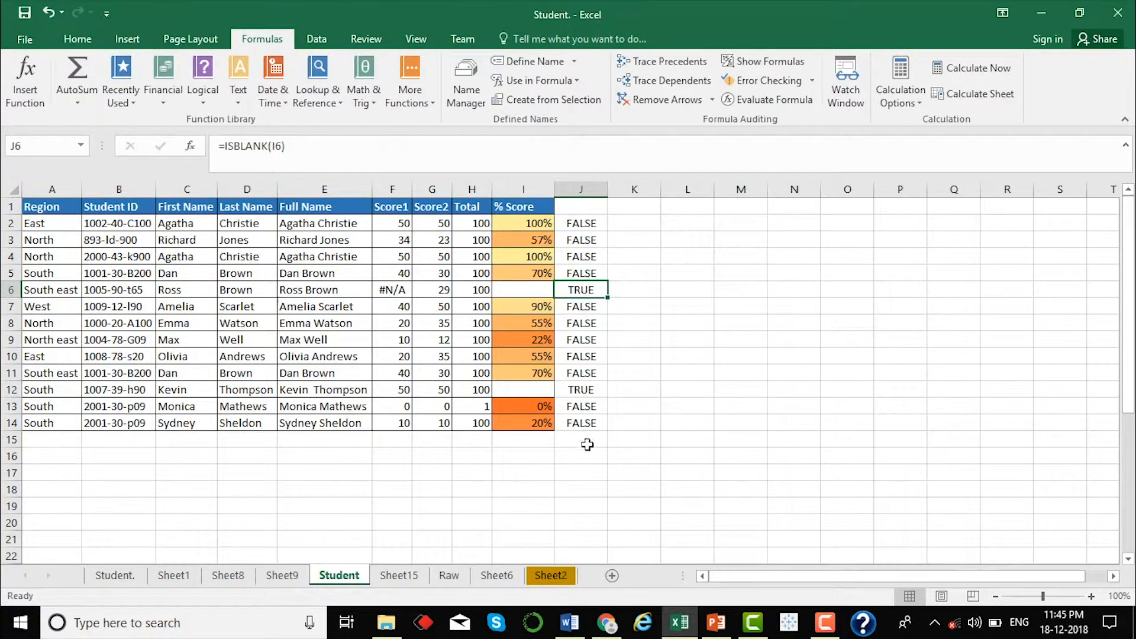
{"action": "left_click", "coordinate": [570, 390]}
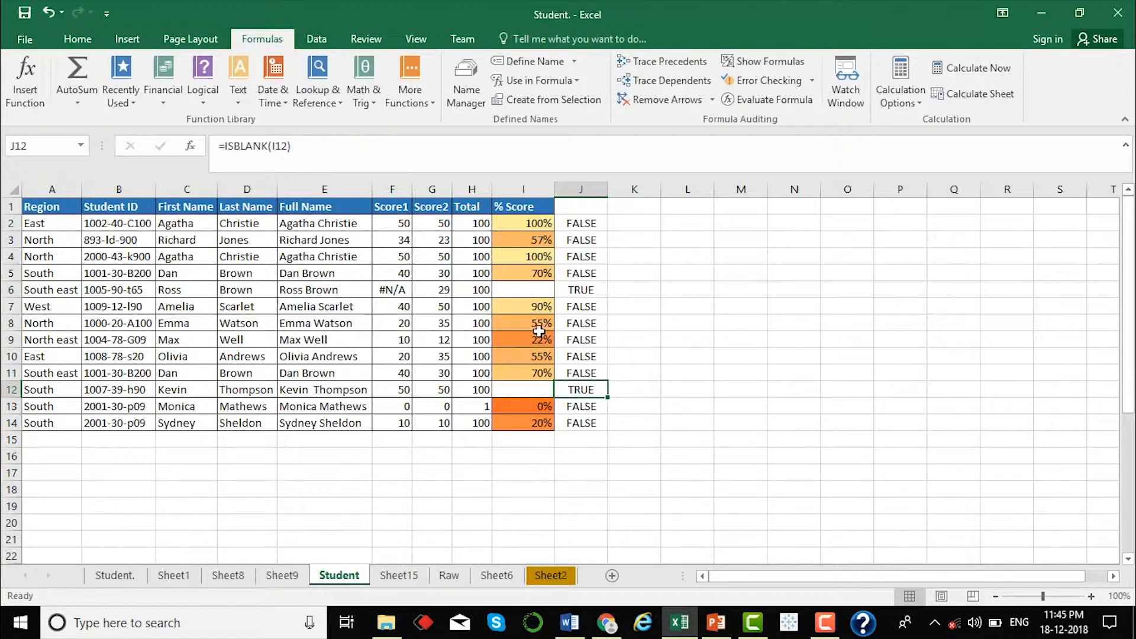
{"action": "left_click", "coordinate": [520, 291]}
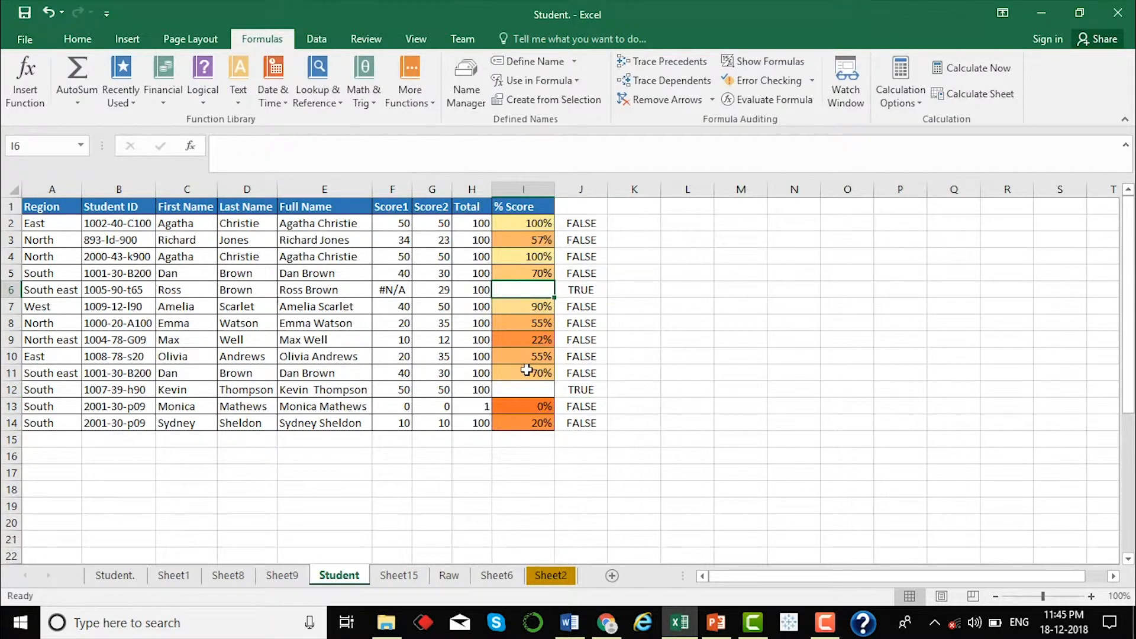
{"action": "left_click", "coordinate": [527, 389]}
{"action": "left_click", "coordinate": [520, 290]}
{"action": "left_click", "coordinate": [520, 388]}
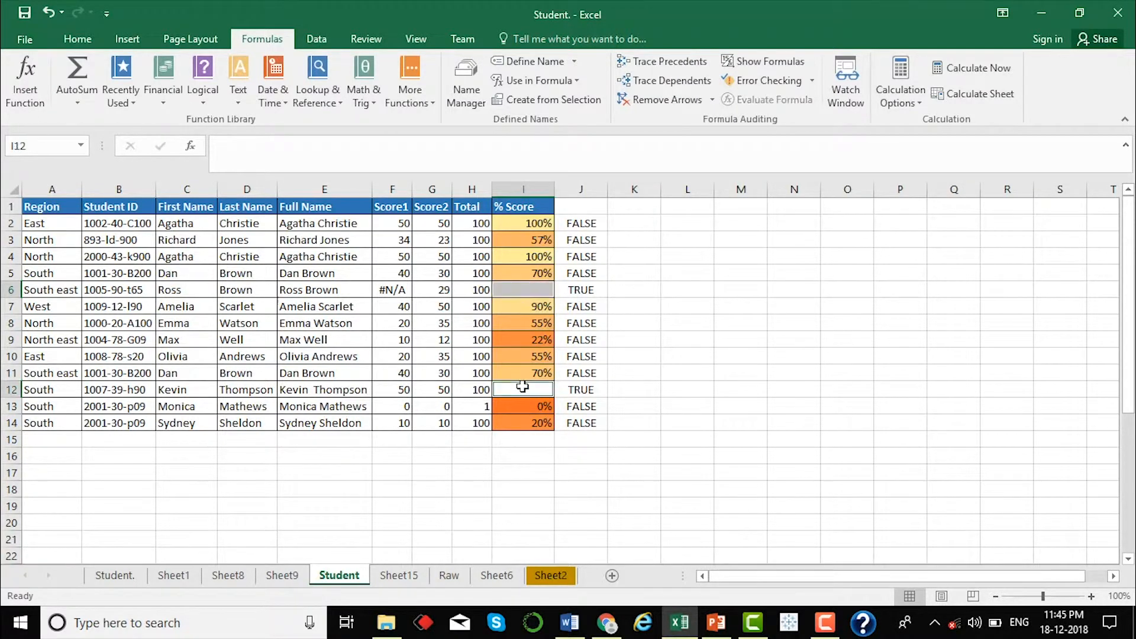
Step: Undo the clearing of % Score cells I6 and I12 and the ISBLANK formulas in column J
{"action": "left_click", "coordinate": [581, 360]}
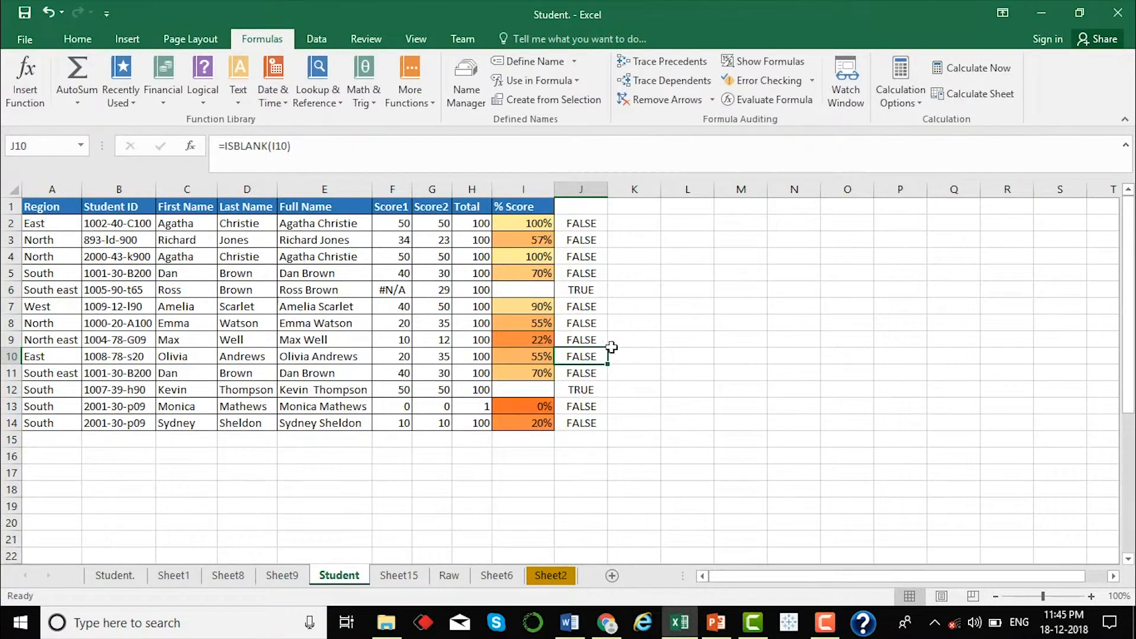
{"action": "left_click", "coordinate": [728, 324]}
{"action": "key", "text": "ctrl+z"}
{"action": "key", "text": "ctrl+z"}
{"action": "key", "text": "ctrl+z"}
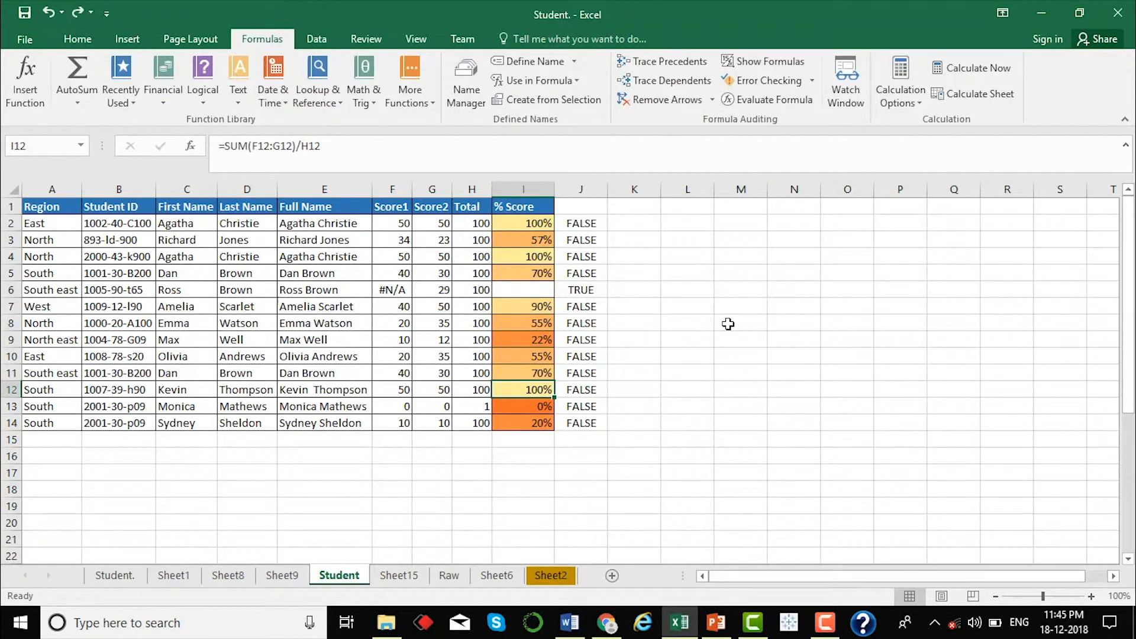
{"action": "key", "text": "ctrl+z"}
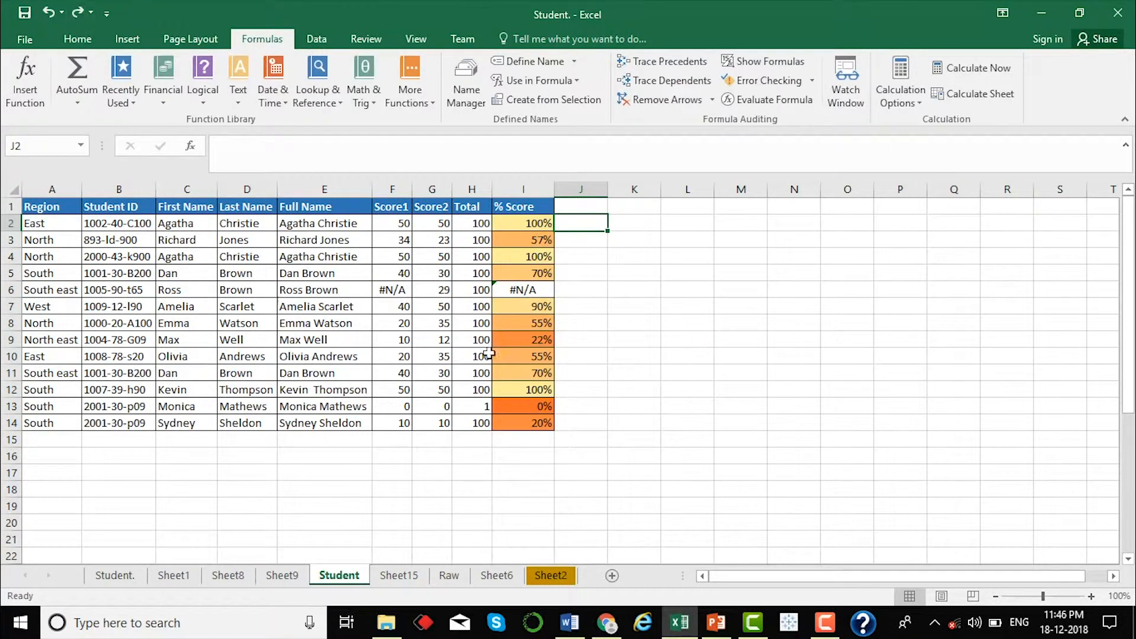
Step: Insert the ISERROR information function in cell J2 with I6 as its value to test that % Score cell for an error
{"action": "left_click", "coordinate": [402, 83]}
{"action": "mouse_move", "coordinate": [465, 184]}
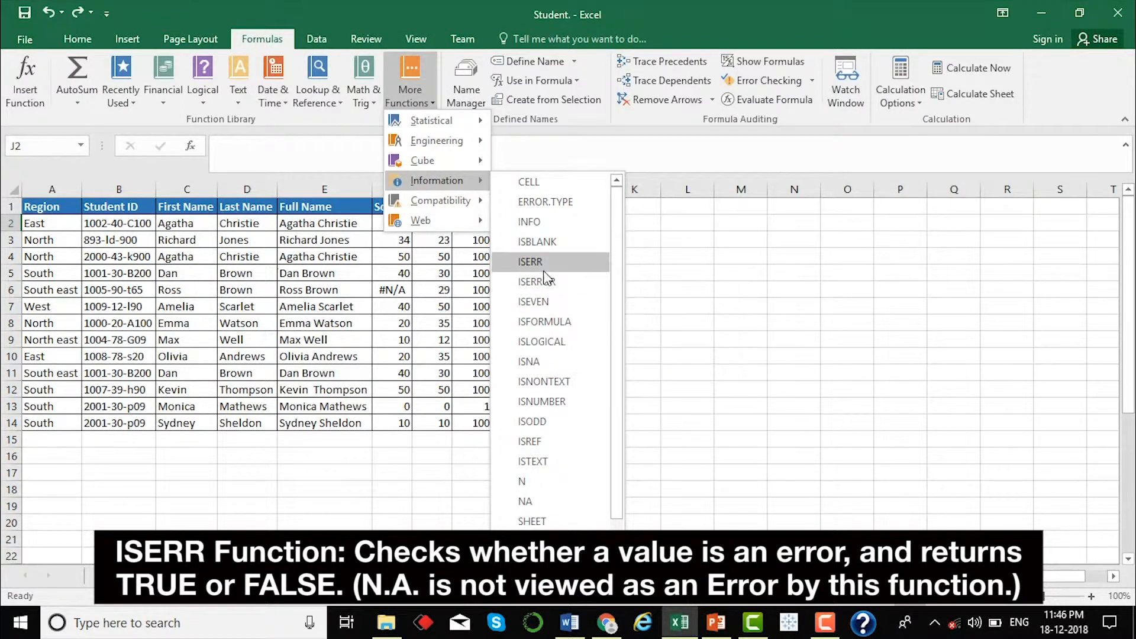
{"action": "mouse_move", "coordinate": [543, 267]}
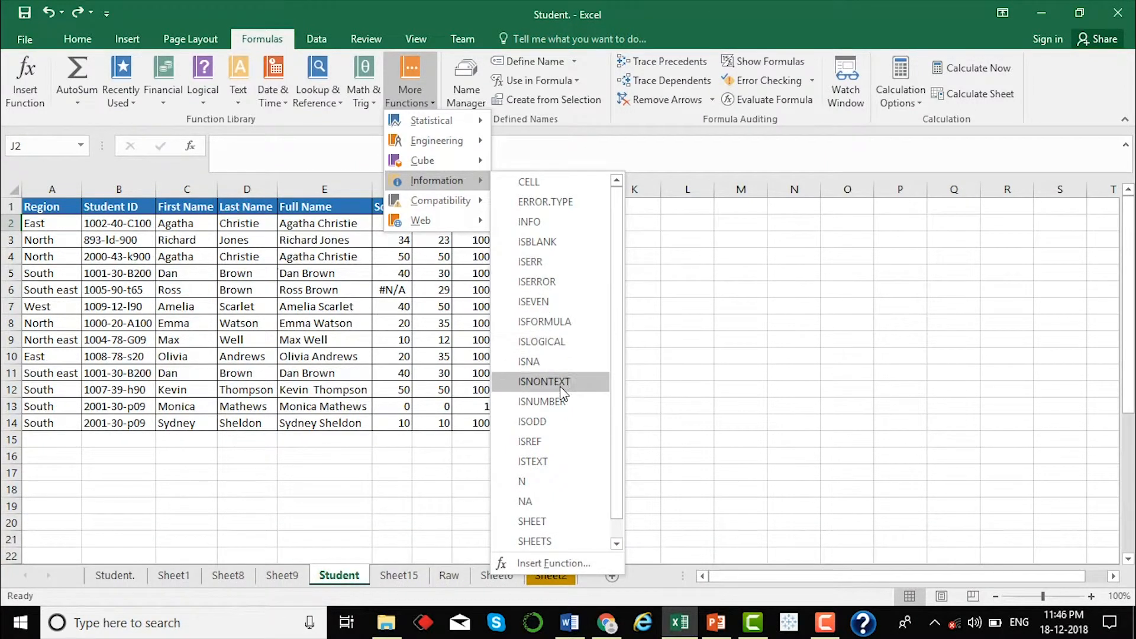
{"action": "left_click", "coordinate": [536, 281]}
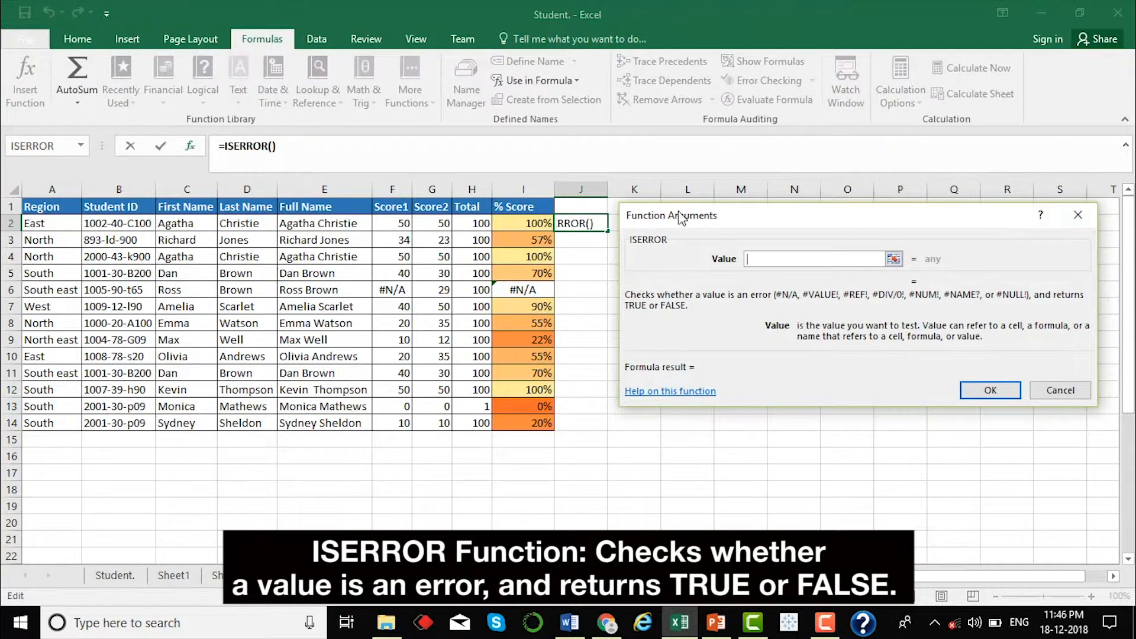
{"action": "left_click", "coordinate": [513, 293]}
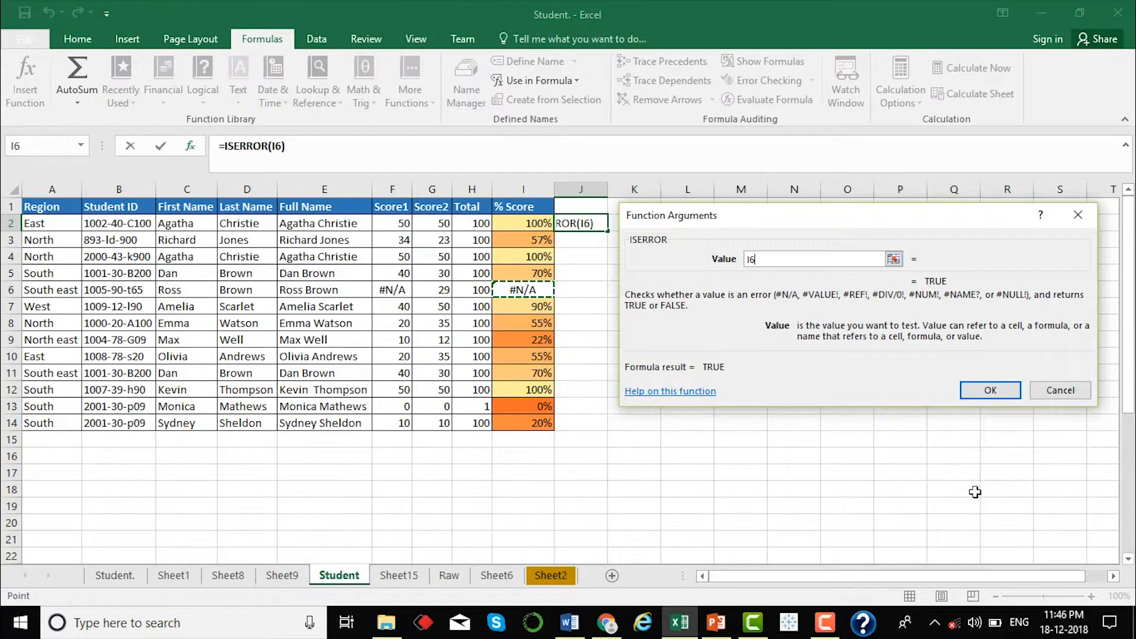
{"action": "left_click", "coordinate": [989, 388]}
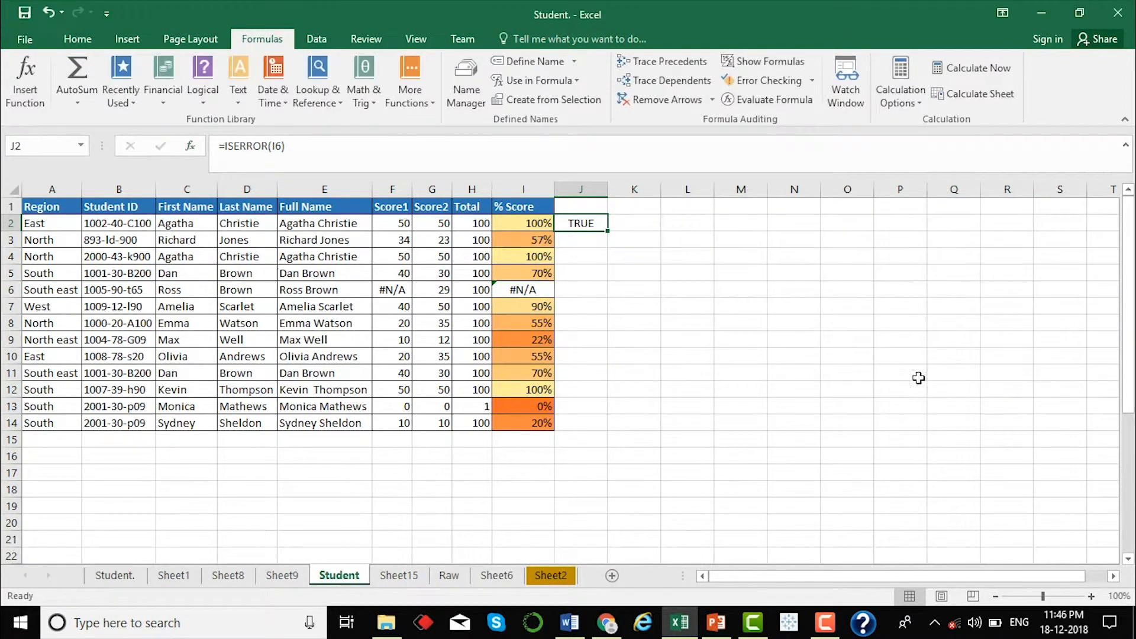
Step: Copy the ISERROR formula from J2 to J3 and compare the copy with % Score cells I3 and I7
{"action": "left_click", "coordinate": [535, 289]}
{"action": "left_click", "coordinate": [479, 293]}
{"action": "left_click", "coordinate": [595, 224]}
{"action": "left_click_drag", "start_coordinate": [610, 232], "coordinate": [610, 249]}
{"action": "left_click", "coordinate": [544, 240]}
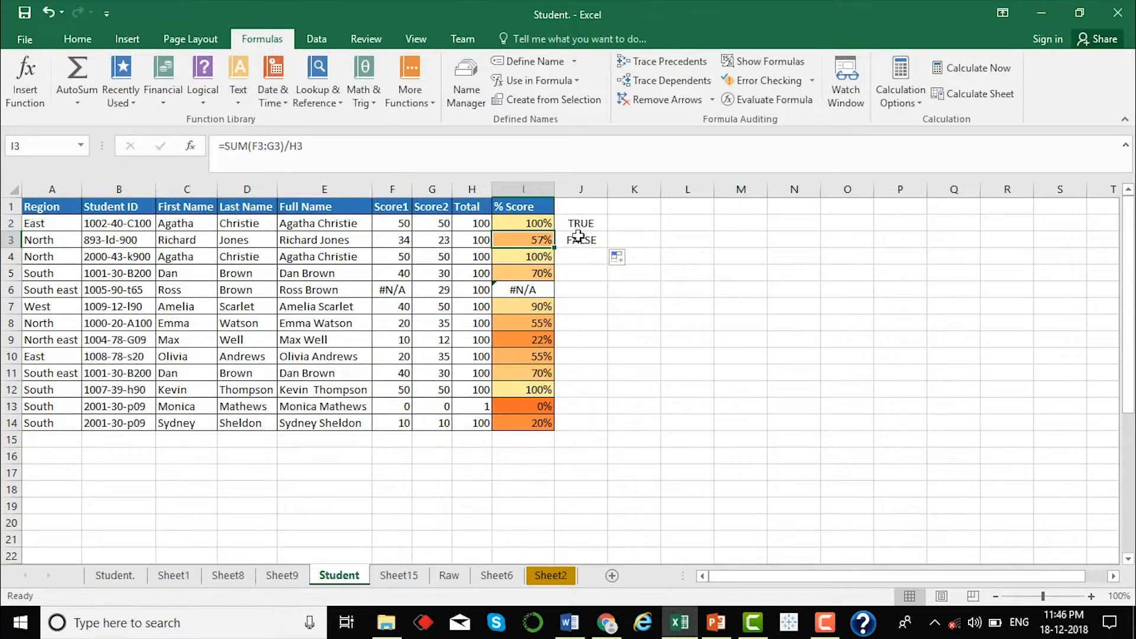
{"action": "left_click", "coordinate": [581, 239]}
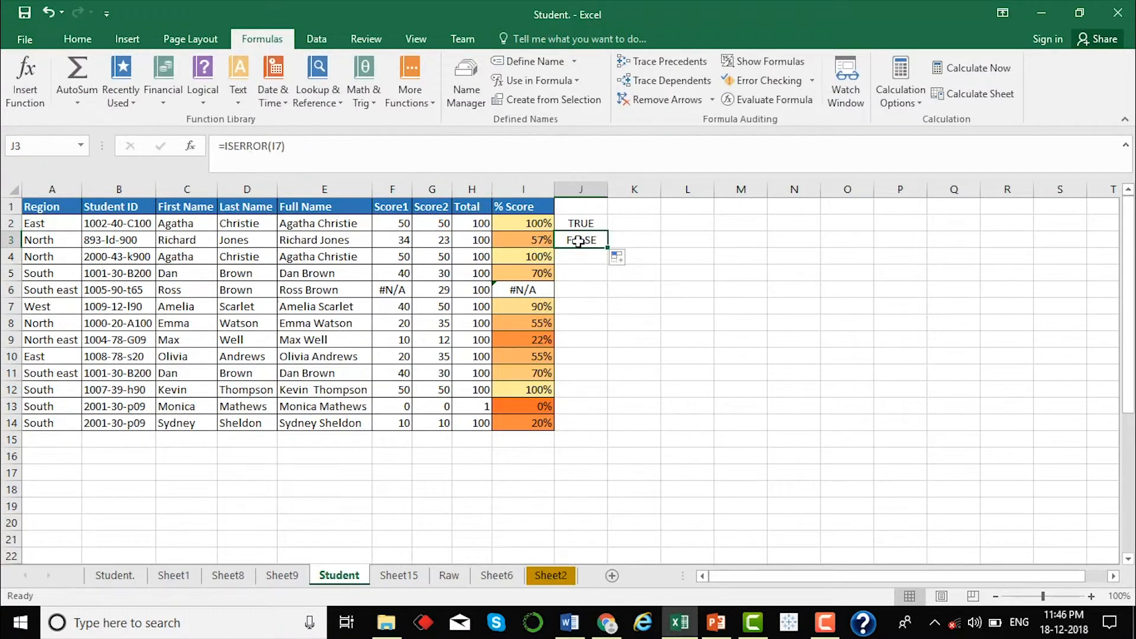
{"action": "left_click", "coordinate": [525, 242]}
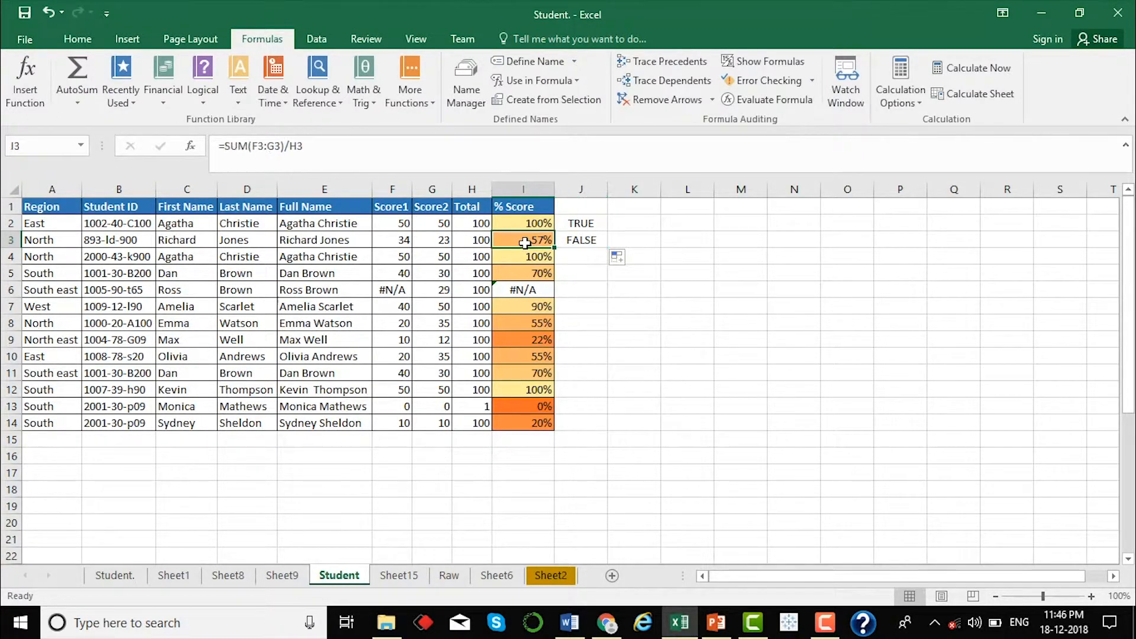
{"action": "left_click", "coordinate": [527, 306]}
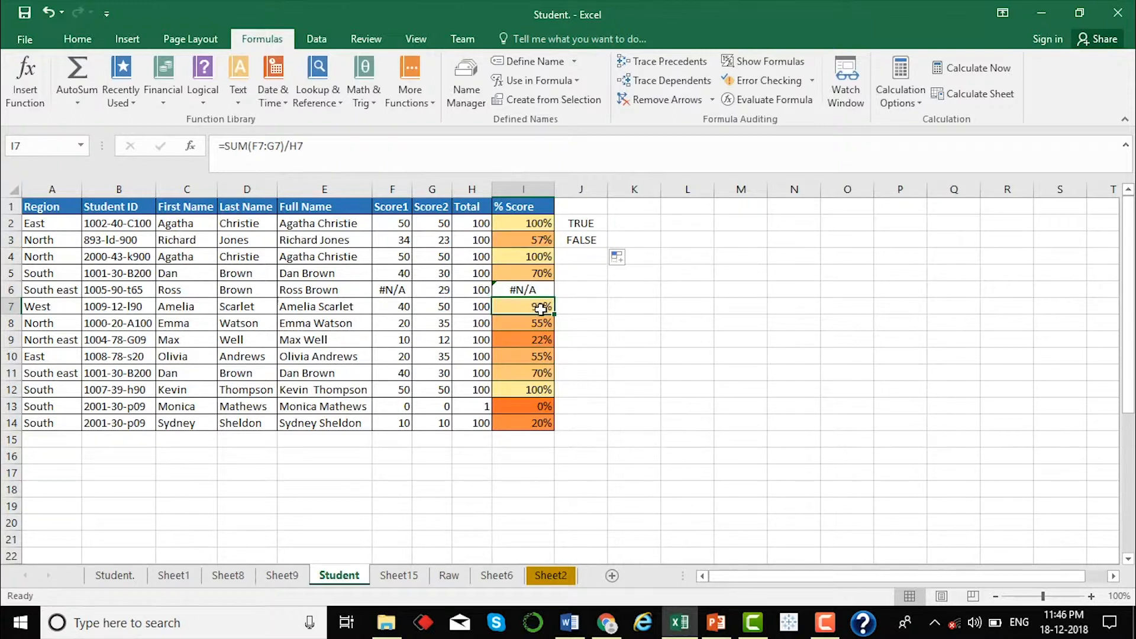
Step: Clear the ISERROR formulas from J2:J4 and make J2 the active cell
{"action": "left_click", "coordinate": [584, 222]}
{"action": "left_click", "coordinate": [410, 80]}
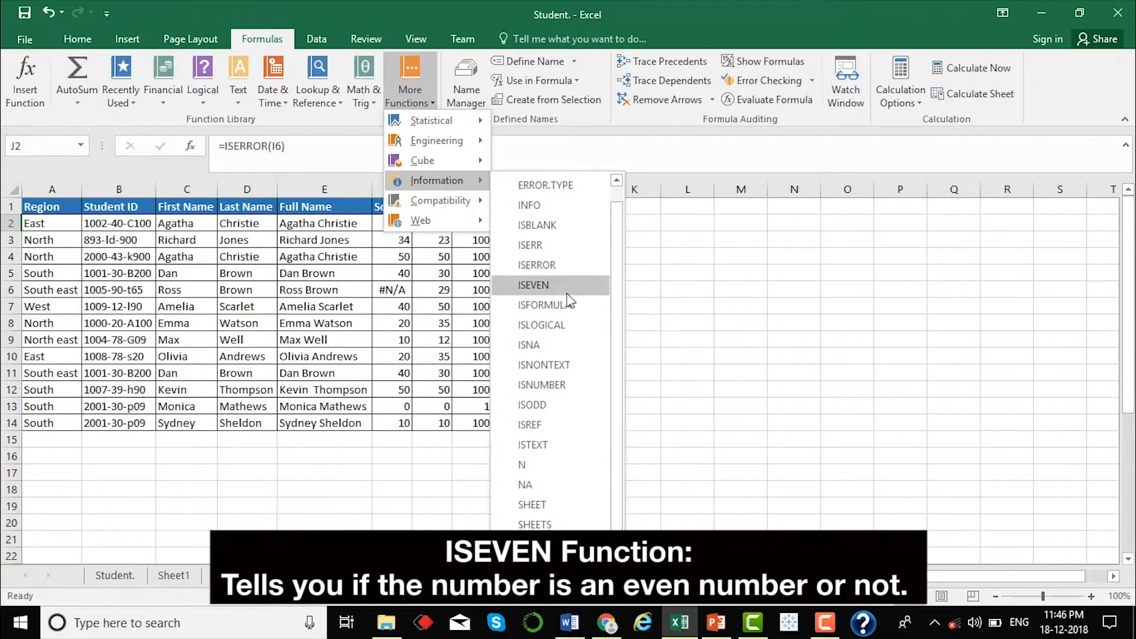
{"action": "left_click", "coordinate": [637, 260]}
{"action": "left_click_drag", "start_coordinate": [595, 223], "coordinate": [596, 256]}
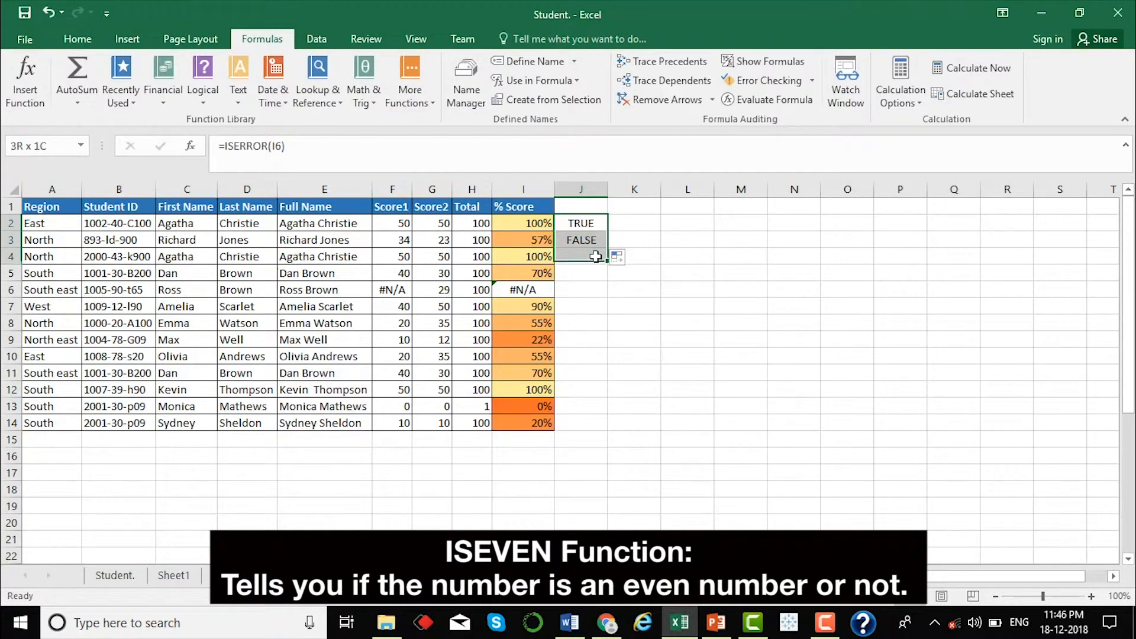
{"action": "key", "text": "Delete"}
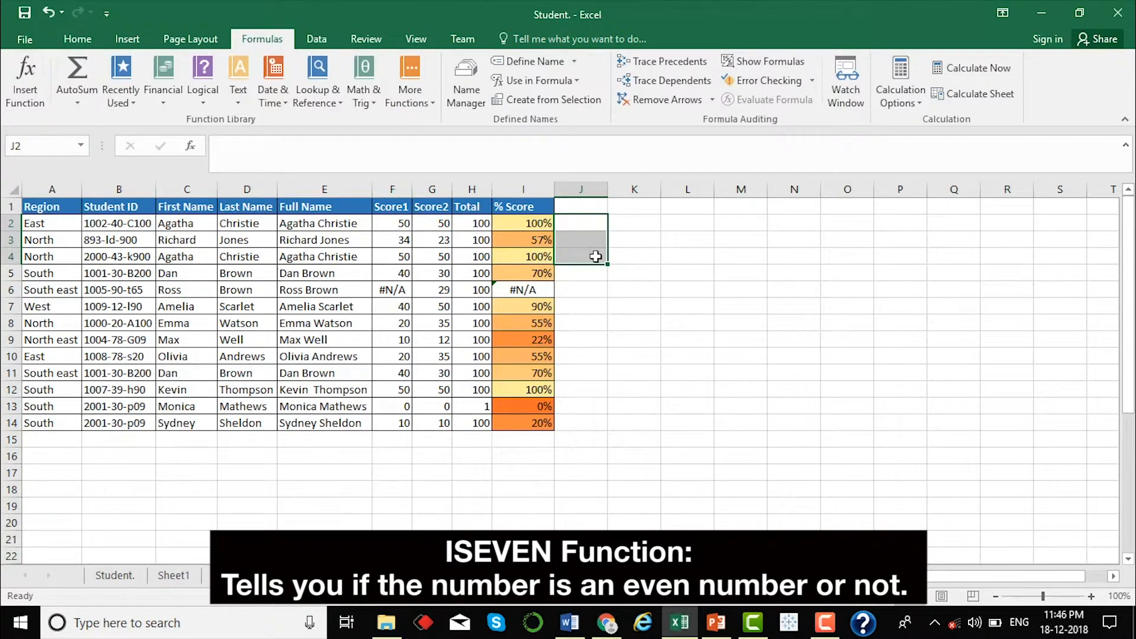
{"action": "key", "text": "Up"}
{"action": "key", "text": "Down"}
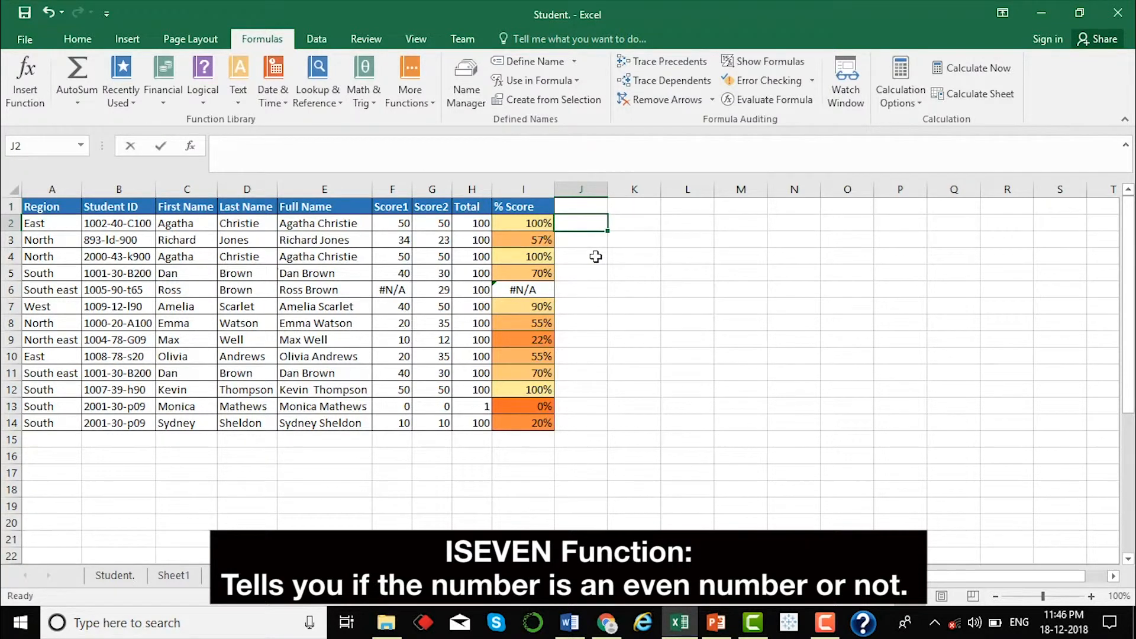
{"action": "type", "text": "="}
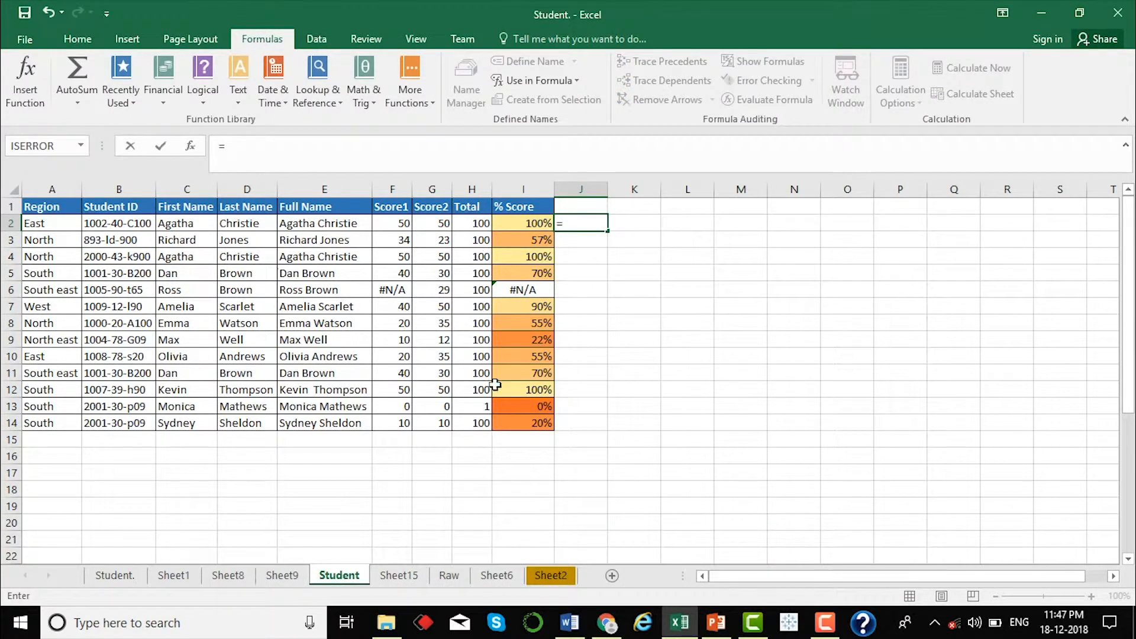
{"action": "left_click", "coordinate": [432, 189]}
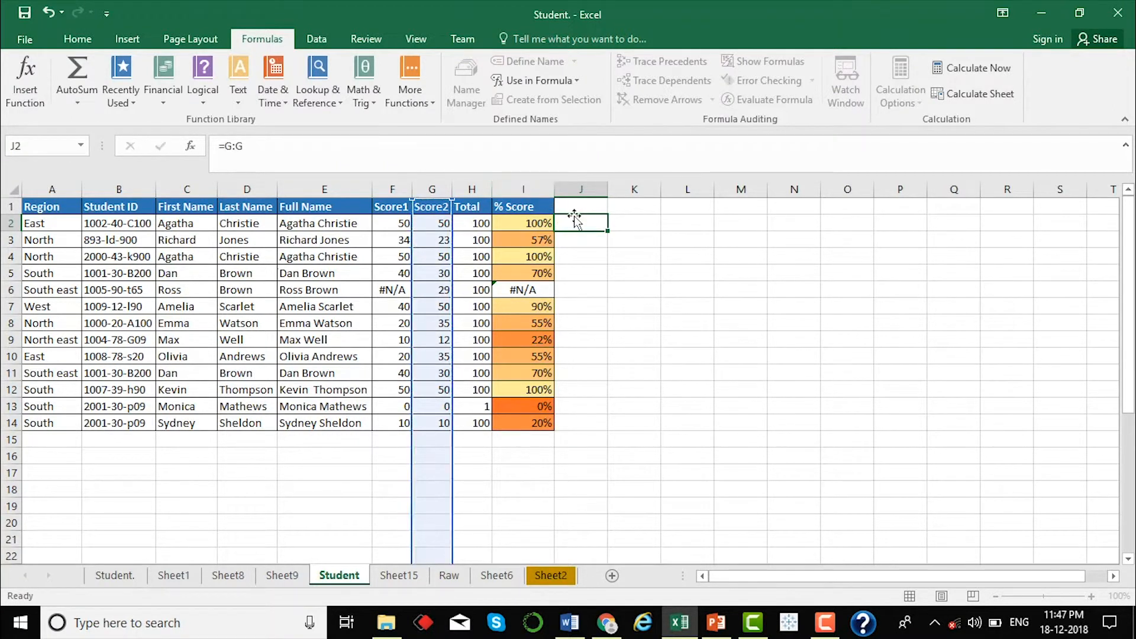
{"action": "key", "text": "Escape"}
Step: Enter an ISEVEN formula in cell J2 that tests the first Score2 value in G2
{"action": "type", "text": "=ise"}
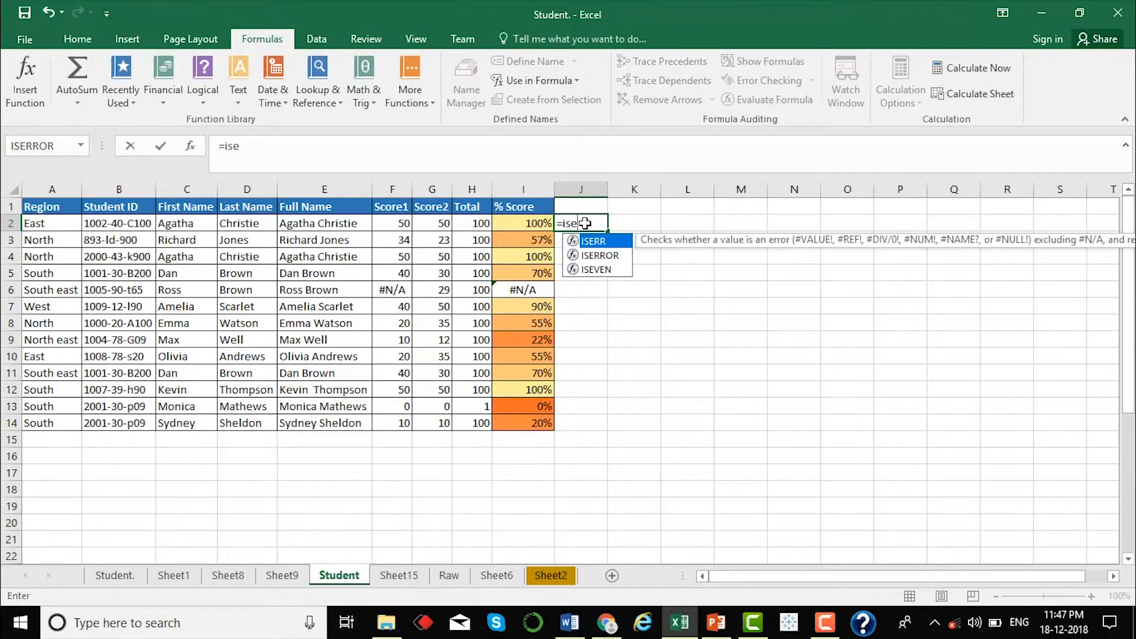
{"action": "key", "text": "Down"}
{"action": "key", "text": "Down"}
{"action": "key", "text": "Tab"}
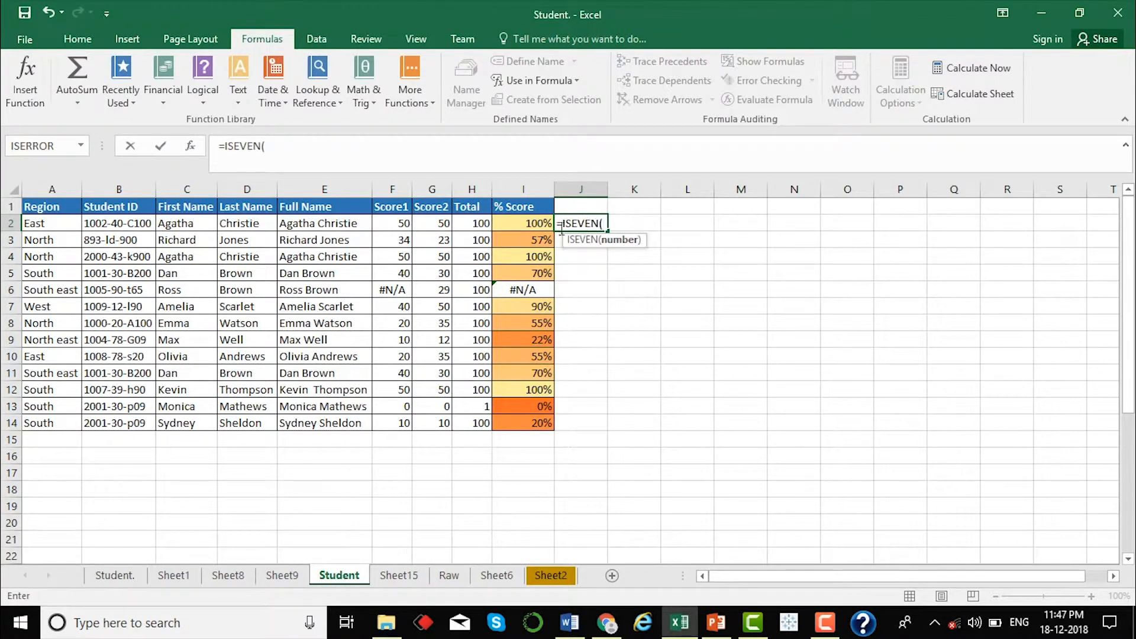
{"action": "left_click", "coordinate": [436, 226]}
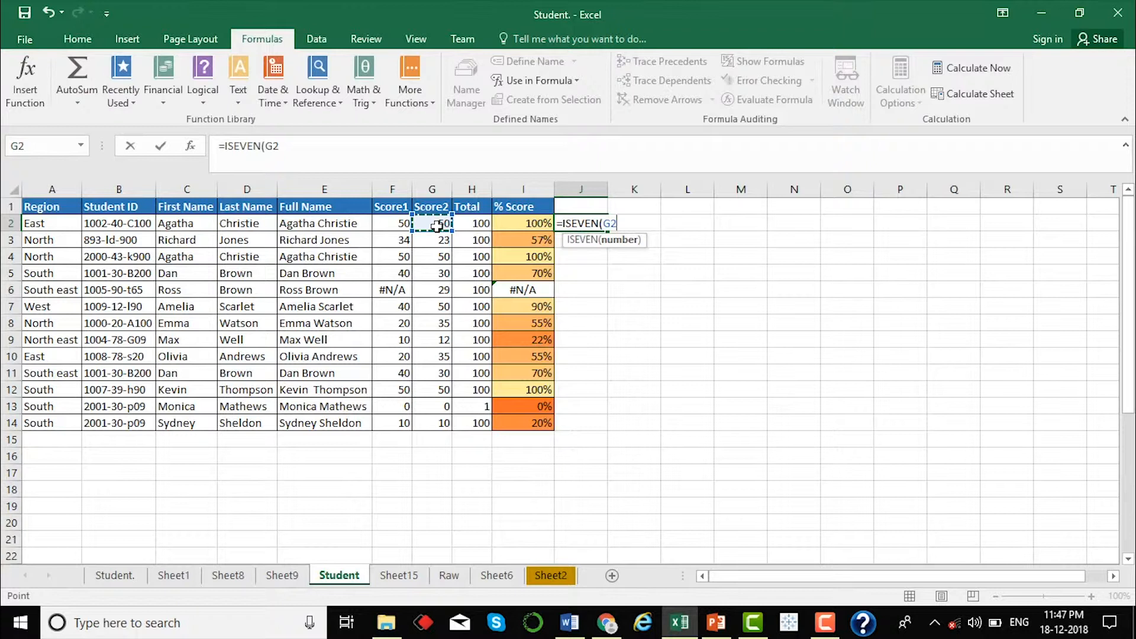
{"action": "key", "text": "Return"}
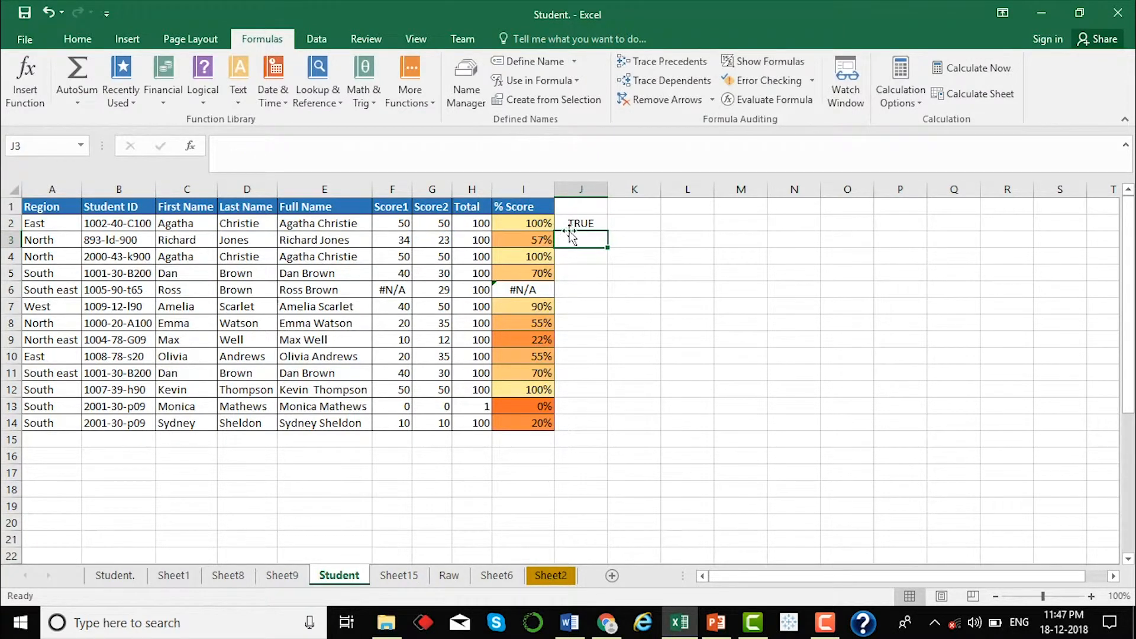
Step: Copy the ISEVEN formula from J2 down to J14 and compare J3 with the Score2 value in G3
{"action": "left_click", "coordinate": [582, 222]}
{"action": "left_click_drag", "start_coordinate": [607, 230], "coordinate": [606, 422]}
{"action": "left_click", "coordinate": [581, 240]}
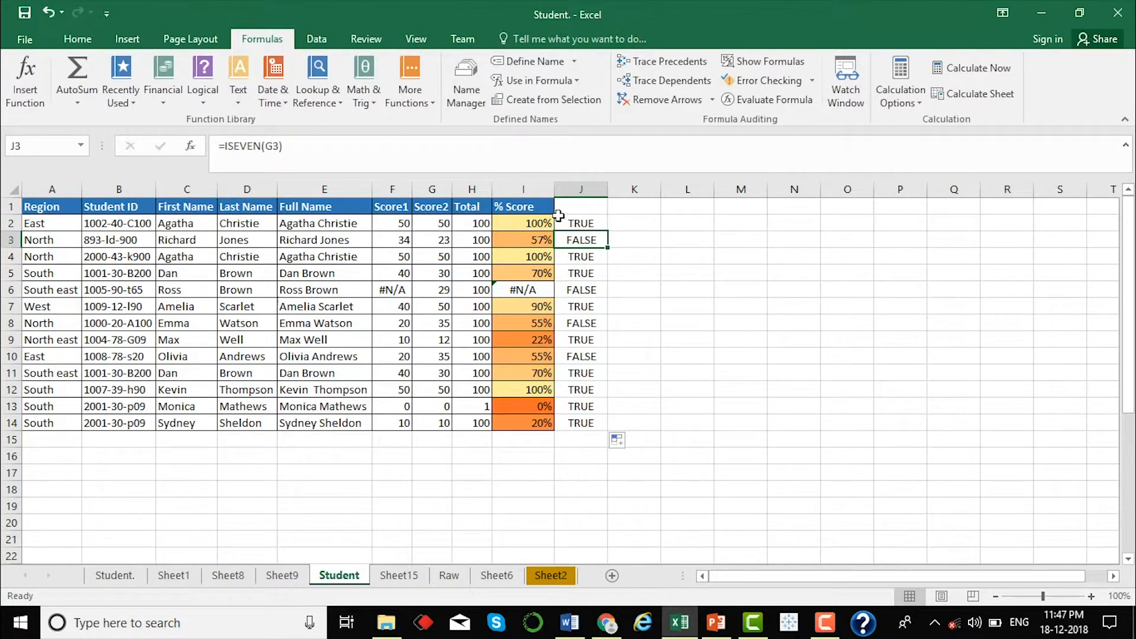
{"action": "left_click", "coordinate": [450, 237]}
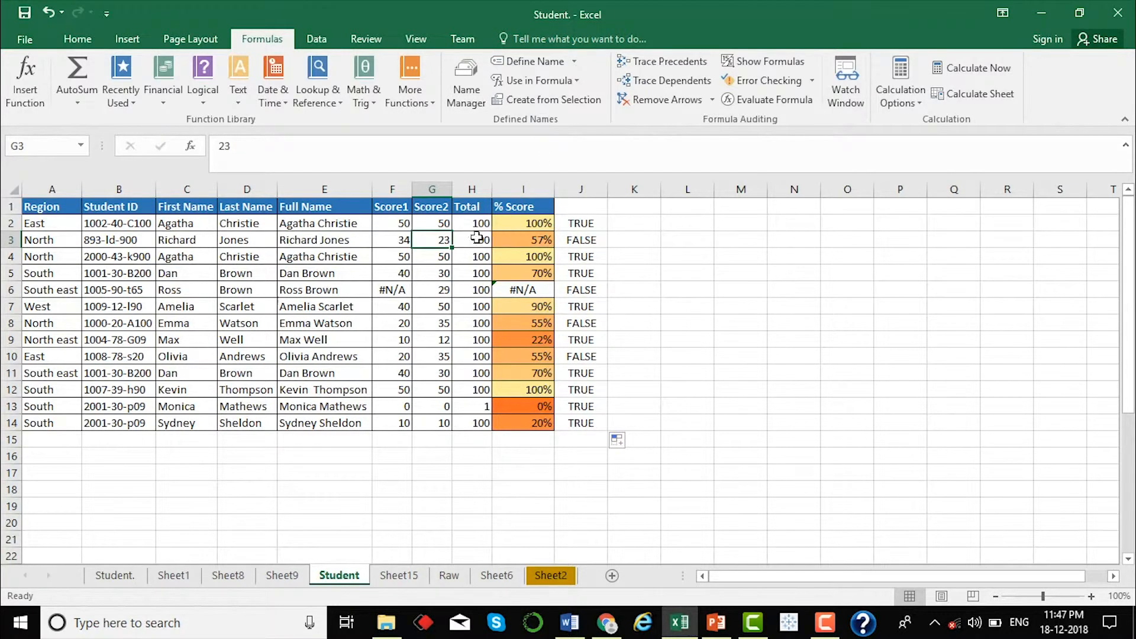
{"action": "left_click", "coordinate": [590, 239]}
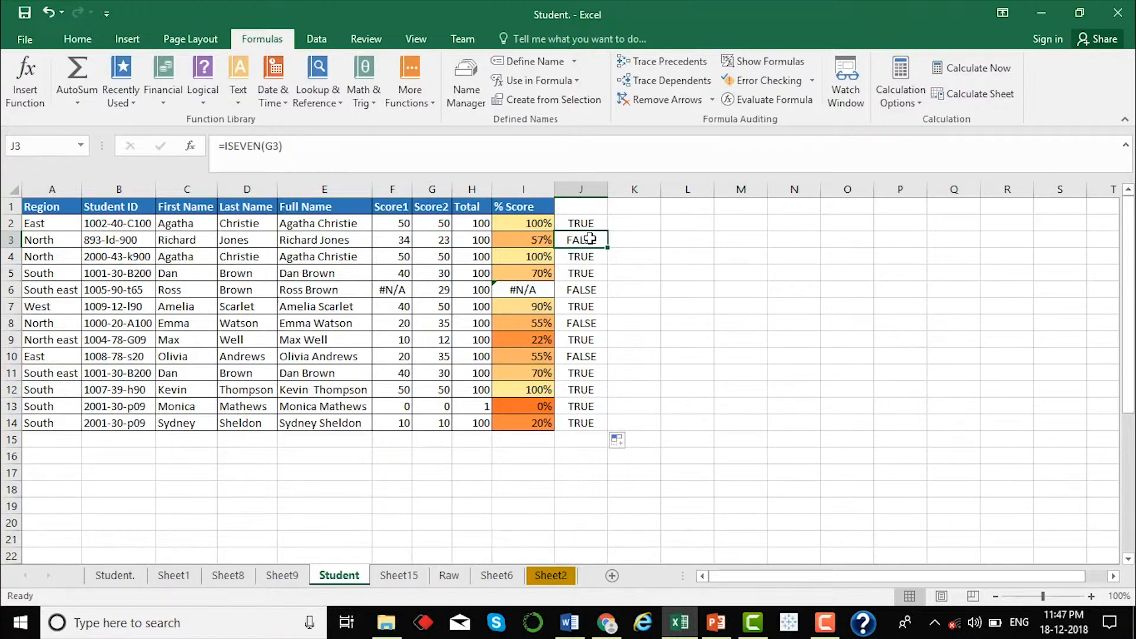
{"action": "left_click_drag", "start_coordinate": [584, 258], "coordinate": [583, 407]}
Step: Look through the information functions as far as SHEET, and clear the ISEVEN formulas from column J
{"action": "left_click", "coordinate": [417, 107]}
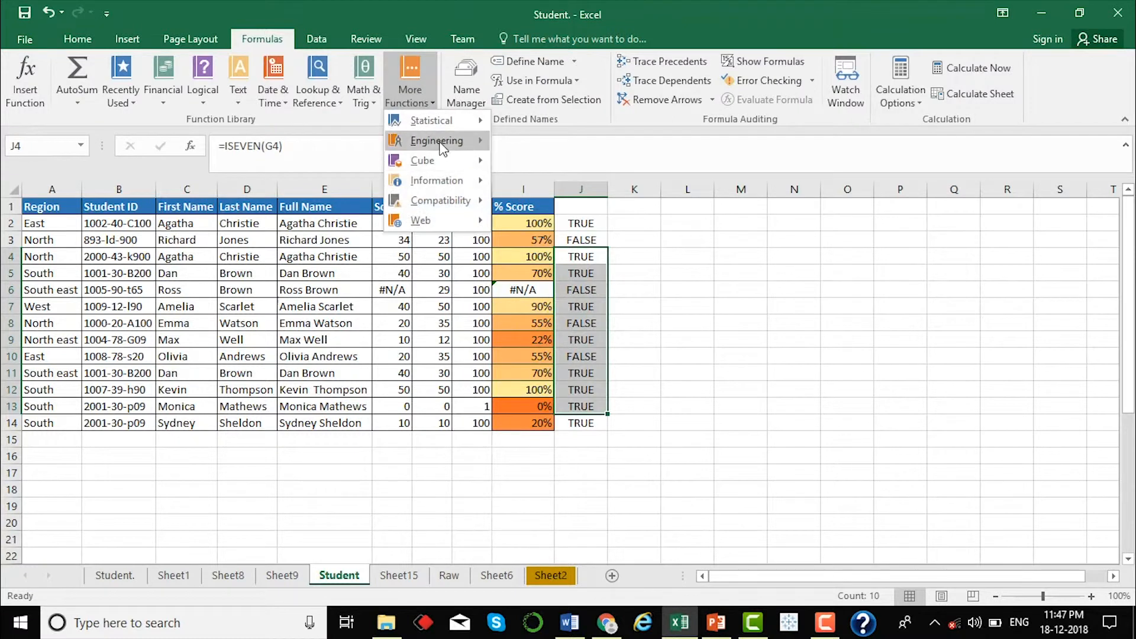
{"action": "mouse_move", "coordinate": [448, 187]}
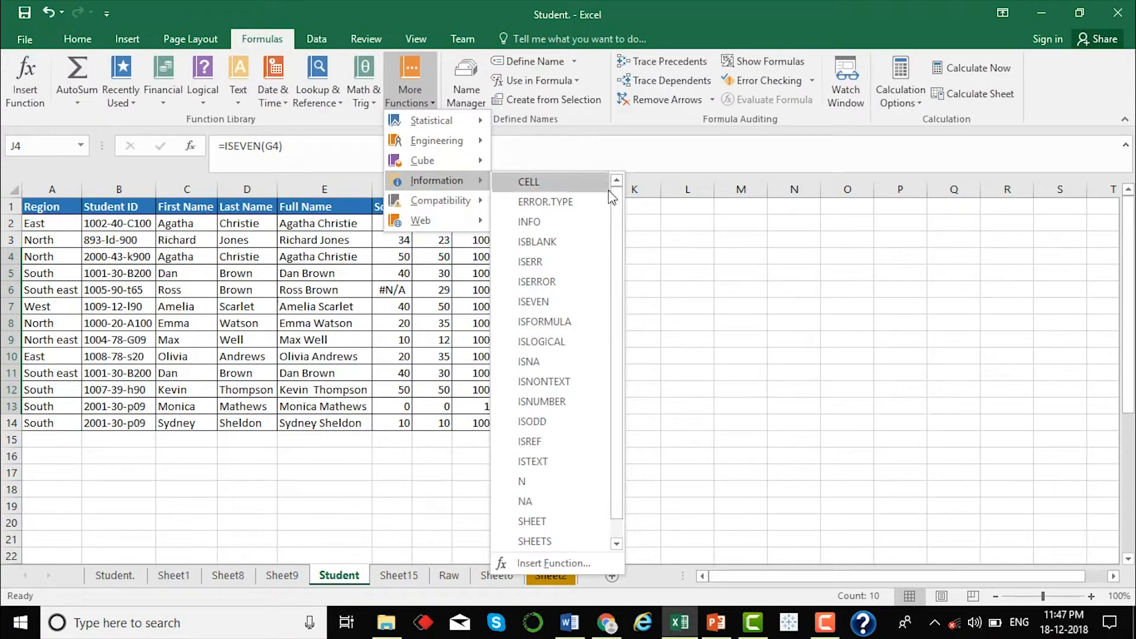
{"action": "left_click_drag", "start_coordinate": [616, 210], "coordinate": [617, 243]}
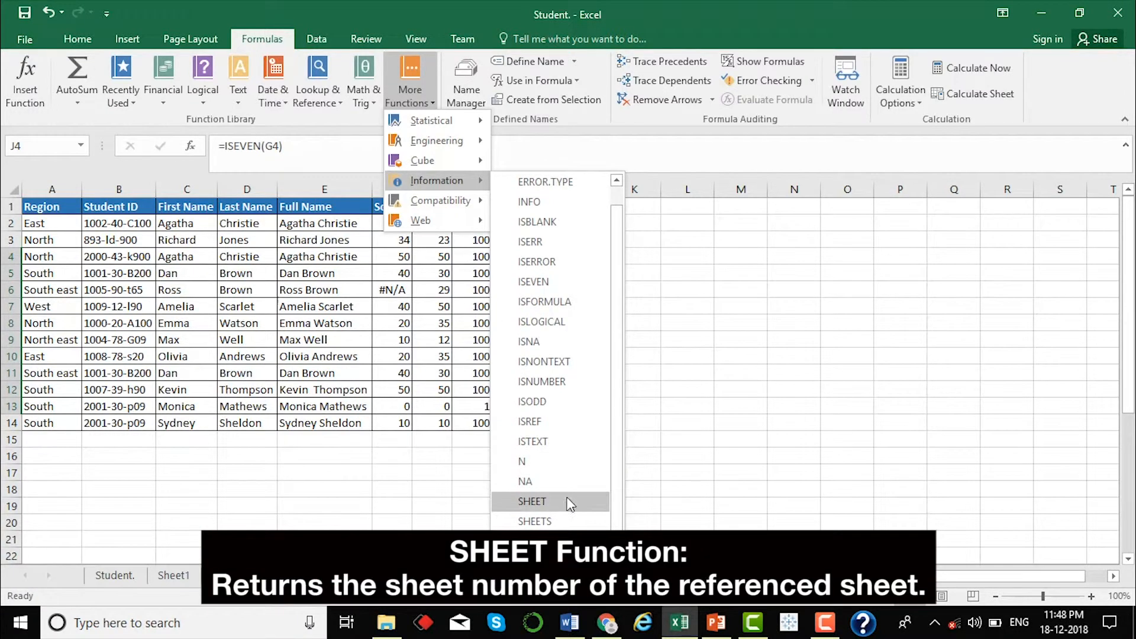
{"action": "left_click", "coordinate": [642, 284]}
{"action": "left_click_drag", "start_coordinate": [582, 228], "coordinate": [600, 486]}
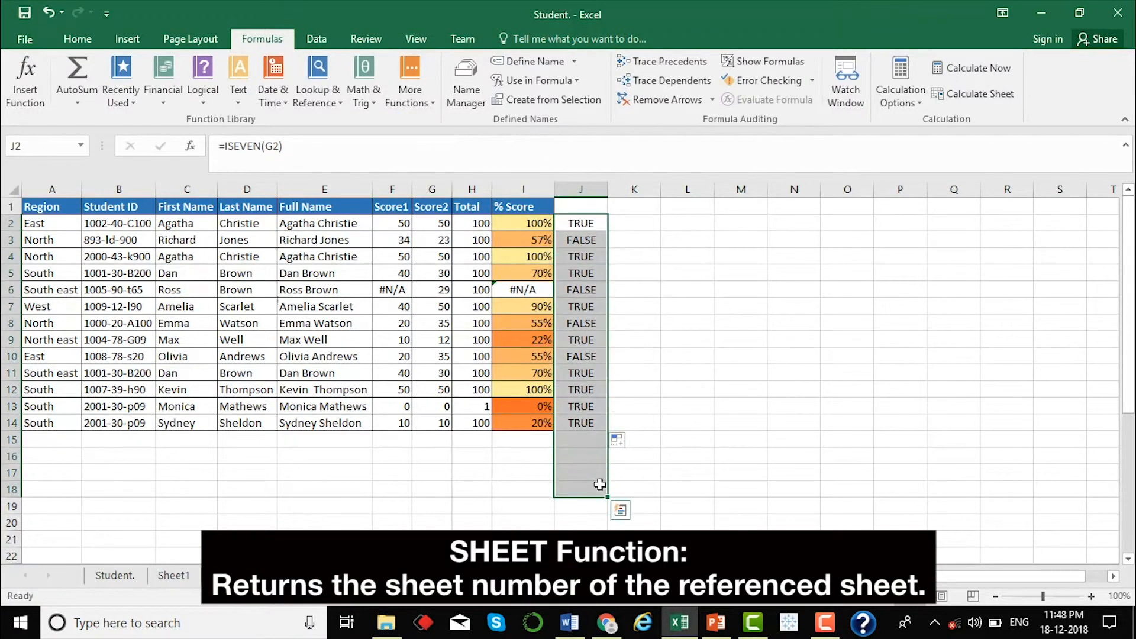
{"action": "key", "text": "Delete"}
Step: Enter =SHEET(F4) in cell J2 to return the number of the referenced sheet
{"action": "left_click", "coordinate": [575, 220]}
{"action": "type", "text": "=sheet"}
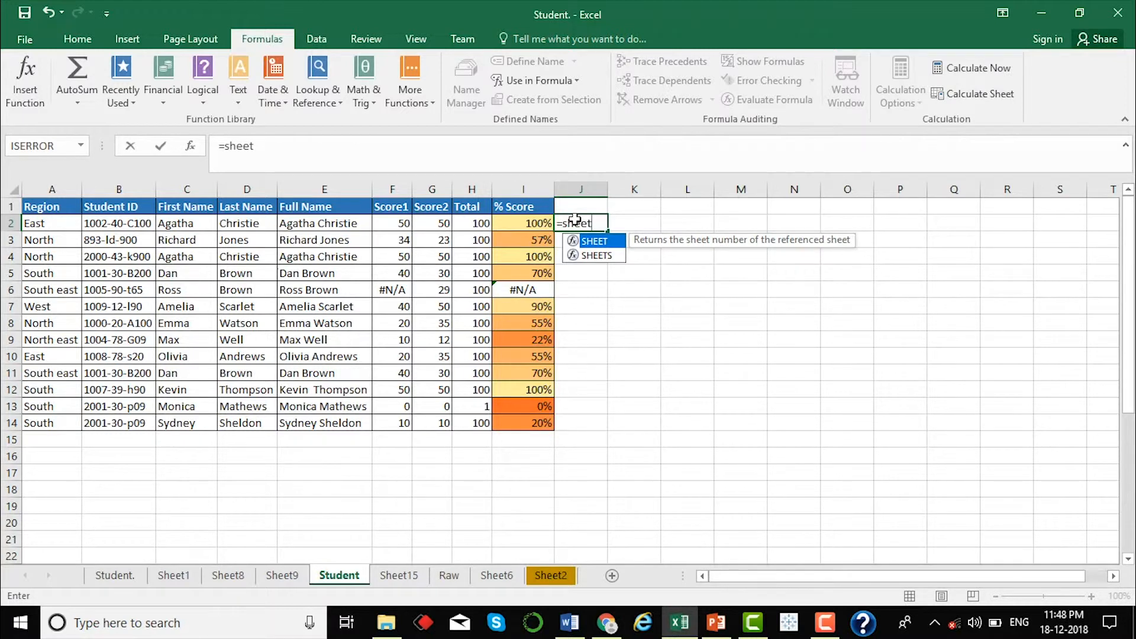
{"action": "key", "text": "Tab"}
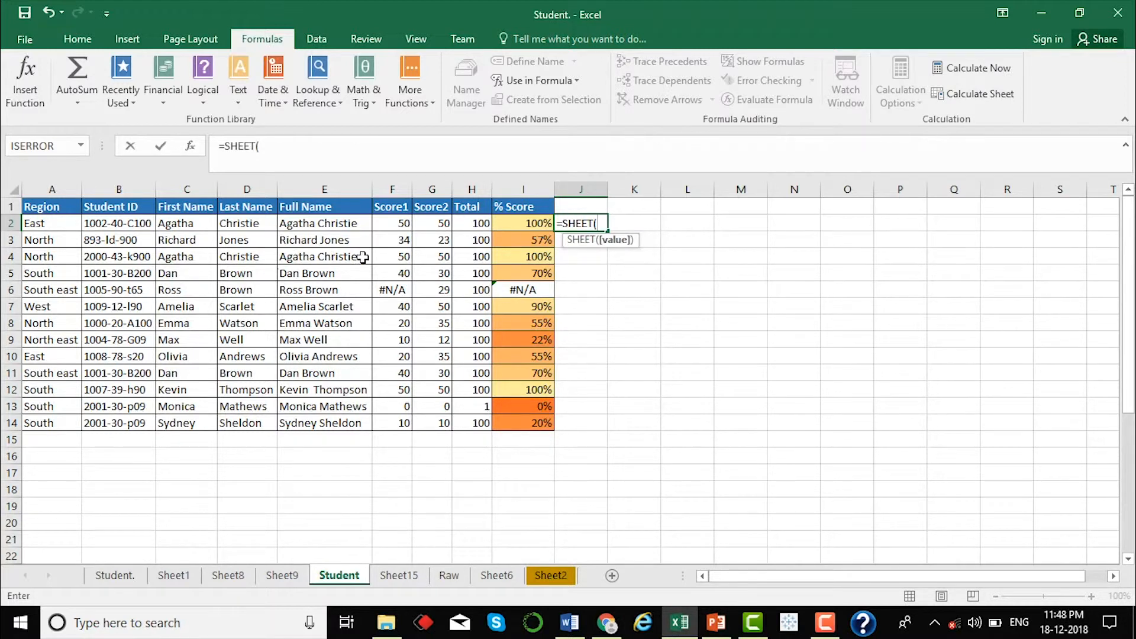
{"action": "left_click", "coordinate": [393, 255]}
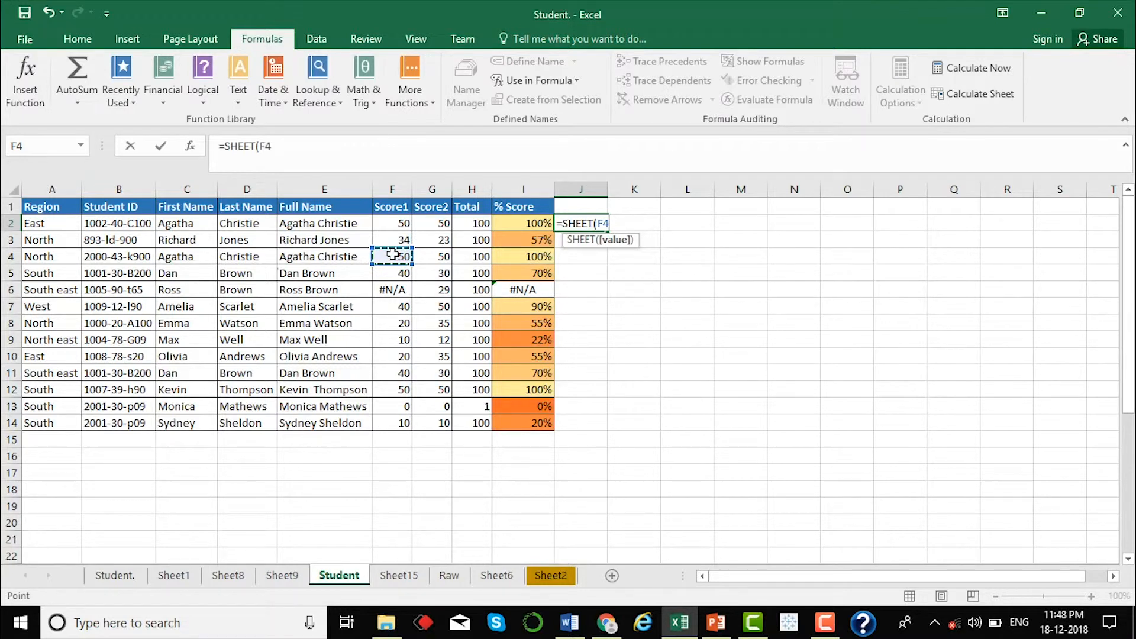
{"action": "type", "text": ")"}
{"action": "key", "text": "Return"}
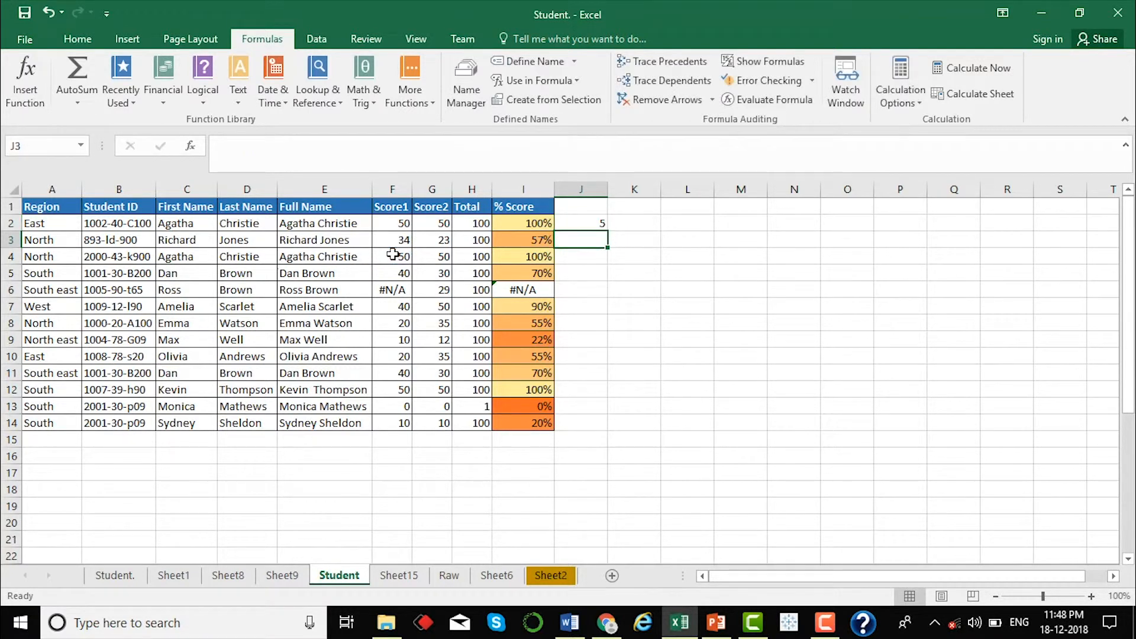
Step: Review the SHEET formula in J2 and clear the cell
{"action": "left_click", "coordinate": [600, 224]}
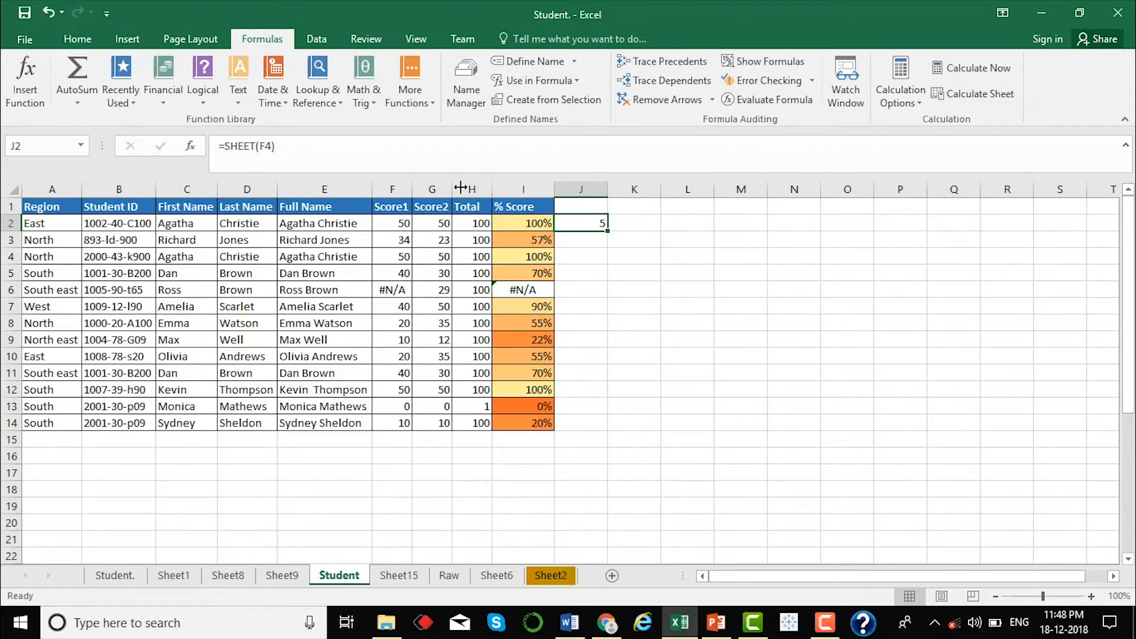
{"action": "left_click", "coordinate": [461, 159]}
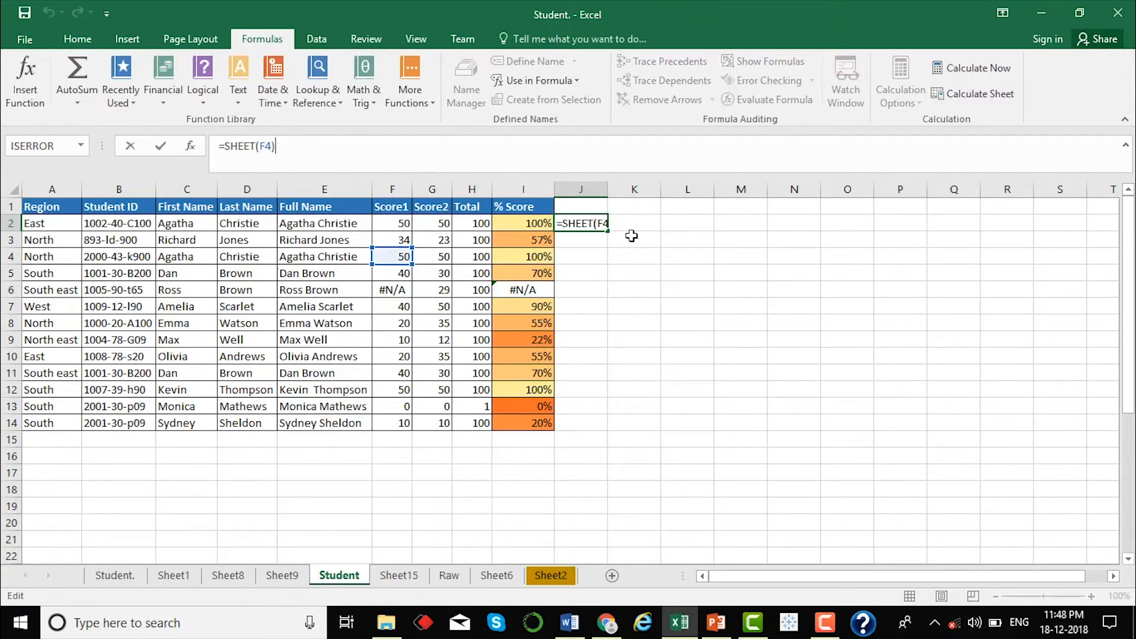
{"action": "key", "text": "ctrl+Return"}
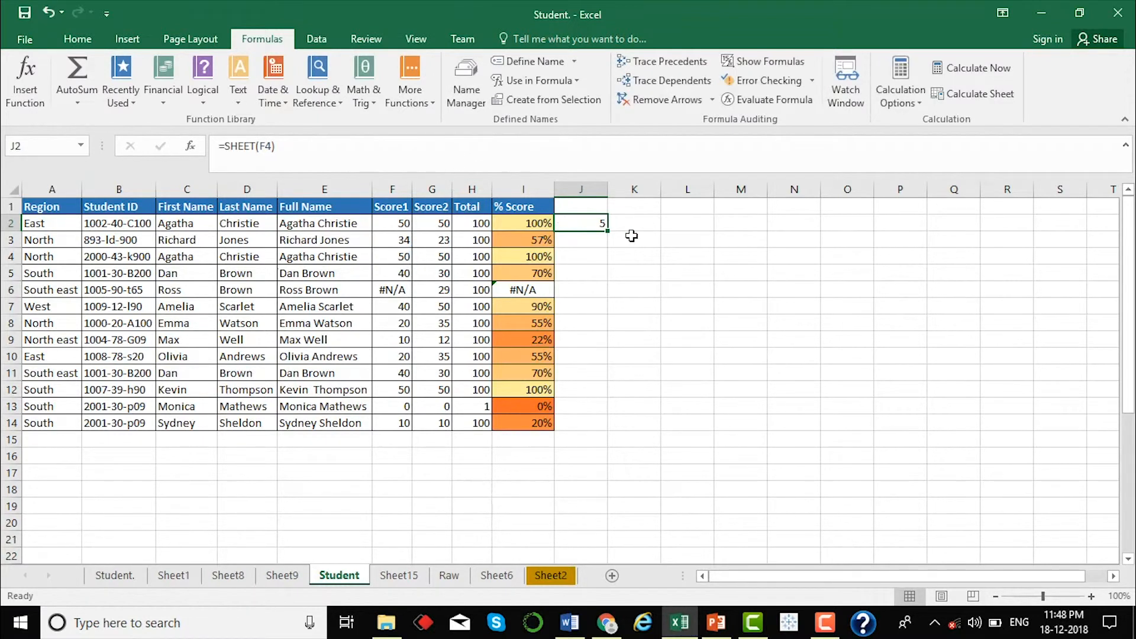
{"action": "key", "text": "Delete"}
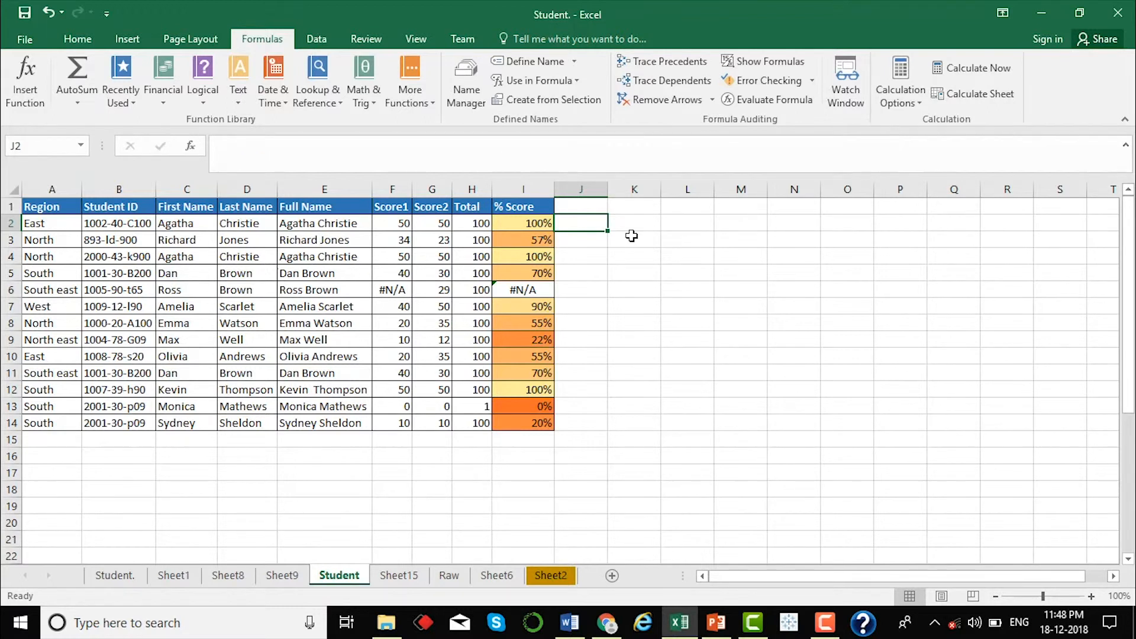